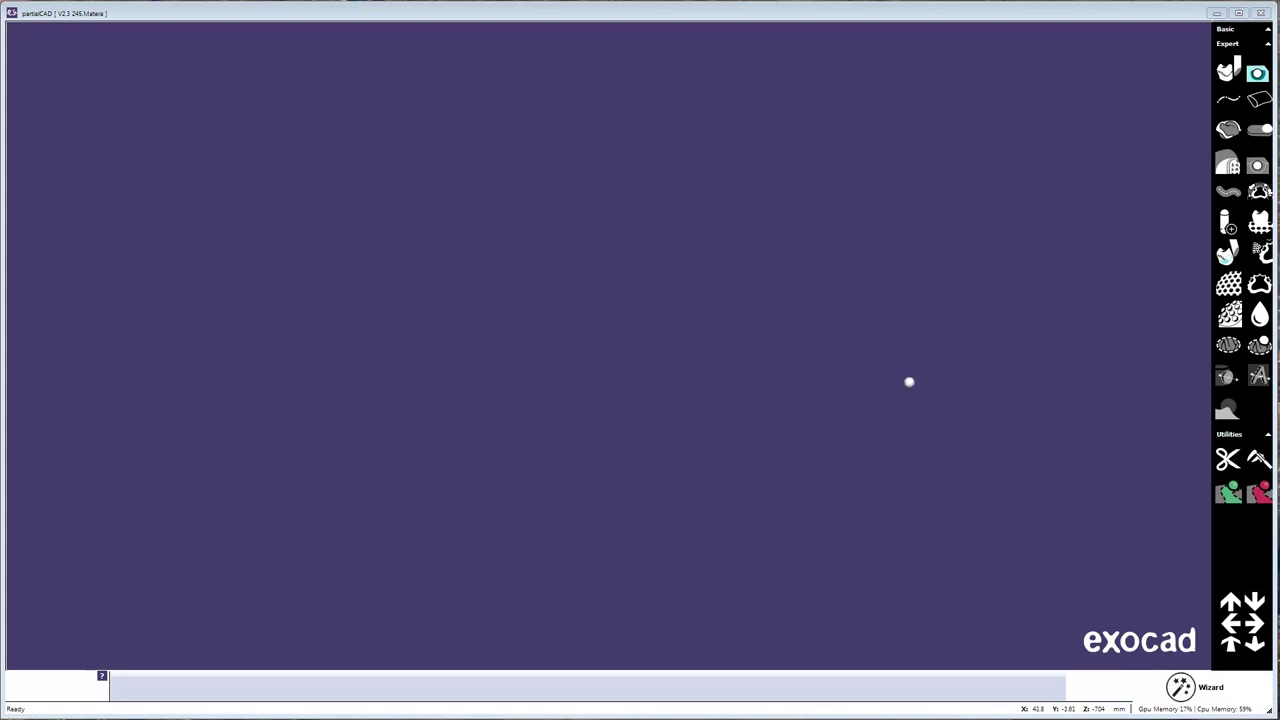
Check the PartialCAD version information, then close it
{"action": "right_click", "coordinate": [772, 358]}
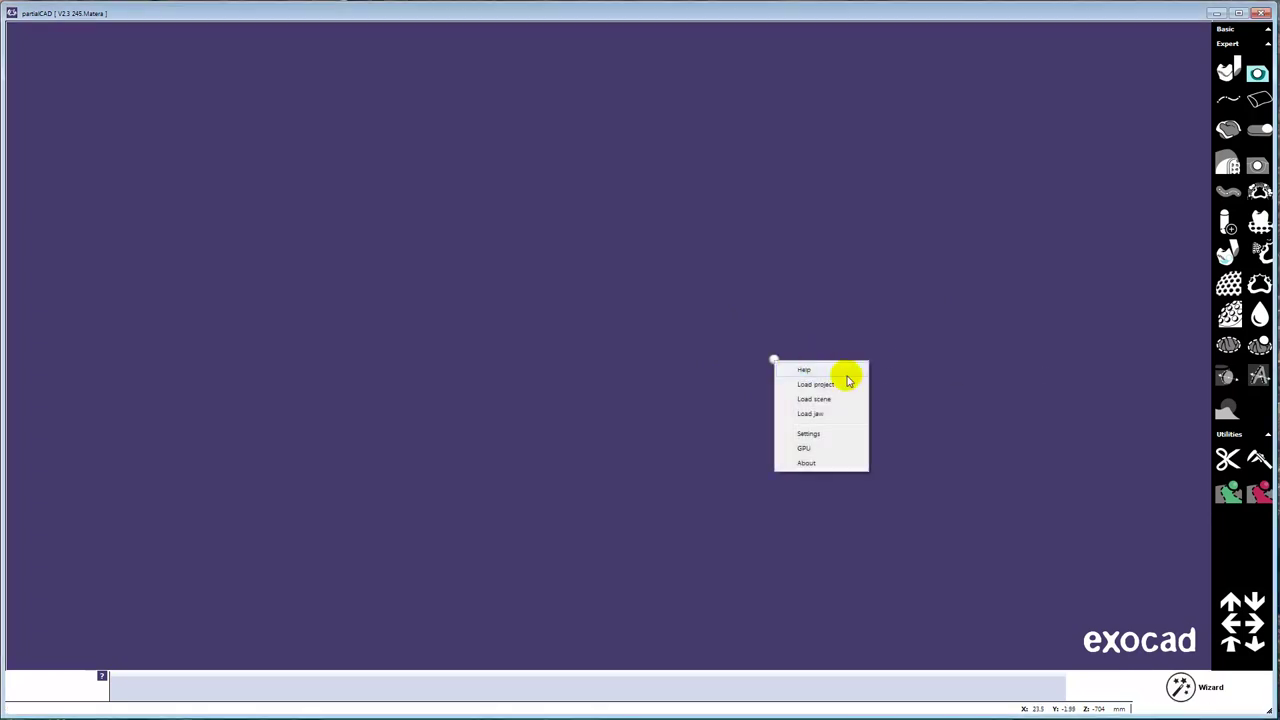
{"action": "left_click", "coordinate": [840, 464]}
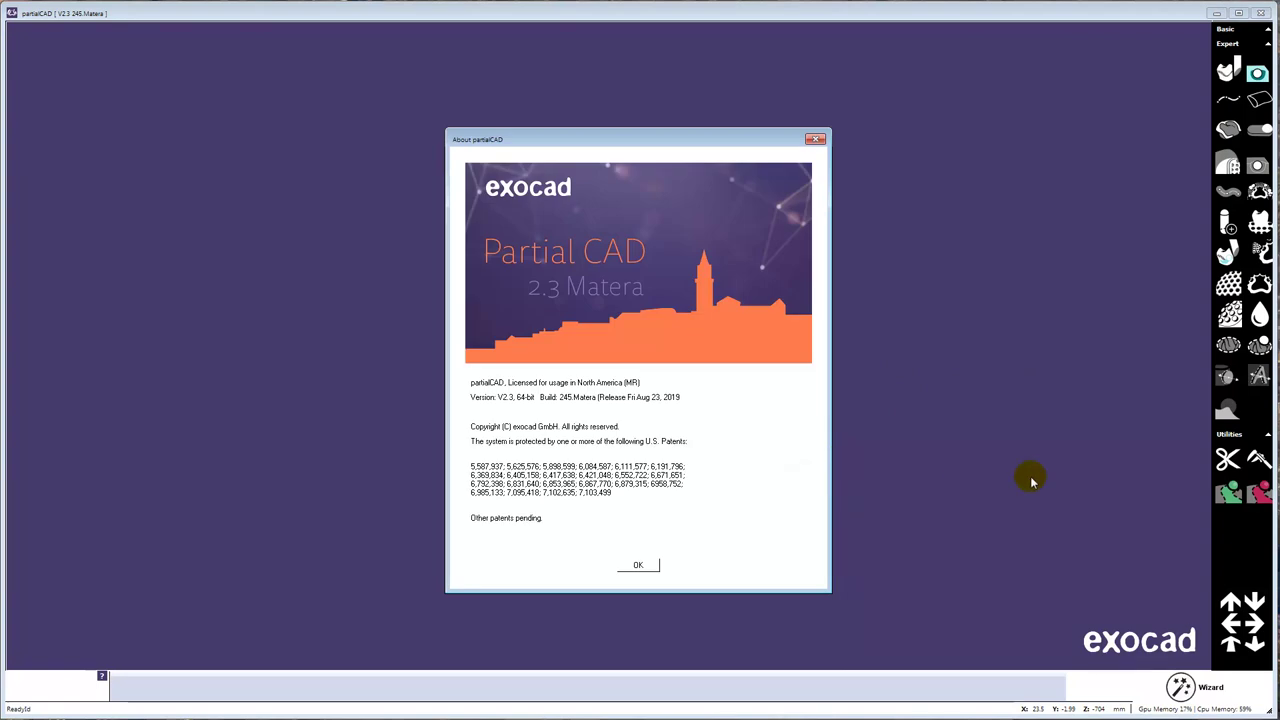
{"action": "left_click", "coordinate": [815, 140]}
Open the program settings from the workspace menu and confirm them
{"action": "right_click", "coordinate": [710, 320]}
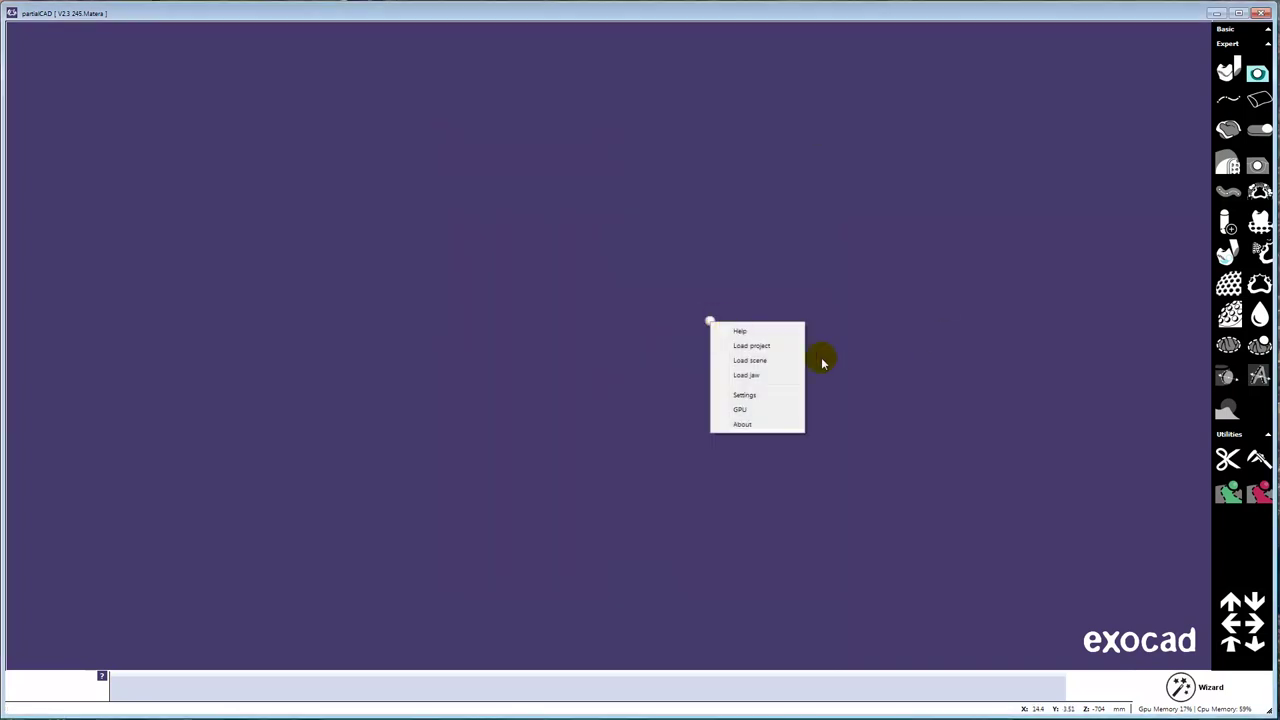
{"action": "left_click", "coordinate": [786, 392]}
{"action": "left_click", "coordinate": [726, 405]}
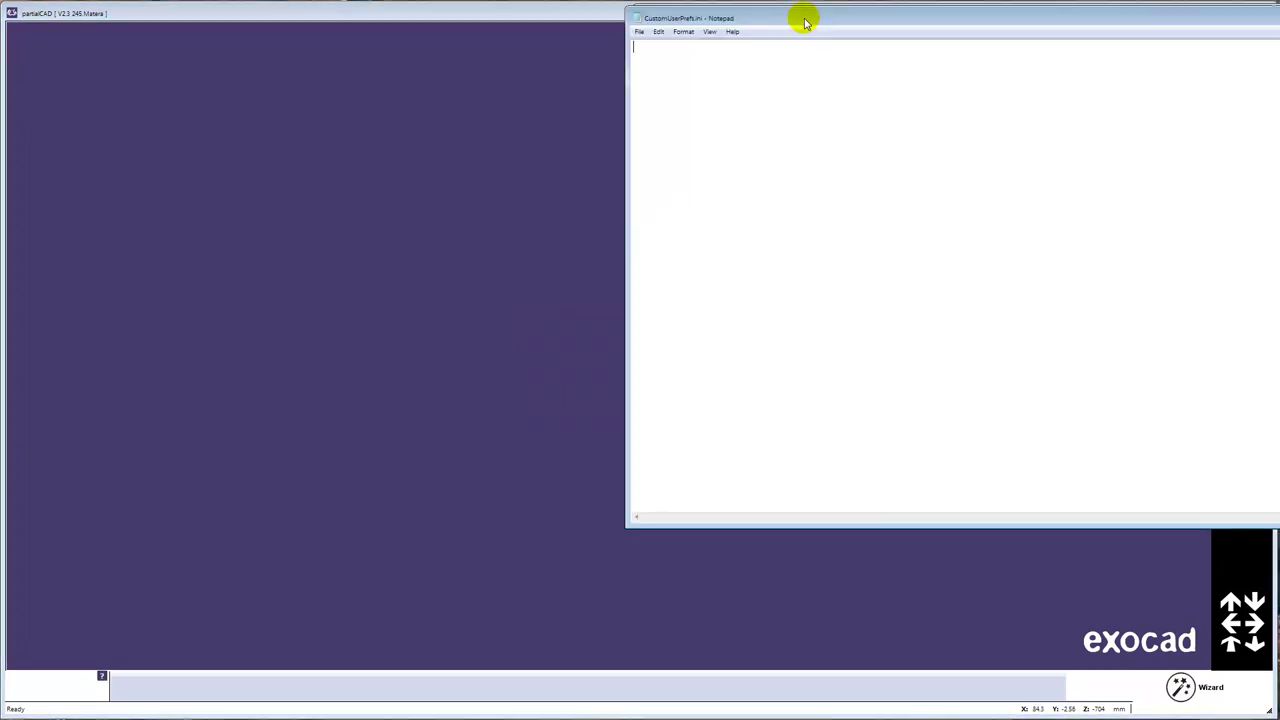
Paste ShowAddReliefToImportedRefractoryUI 1 and AddOuterPointsToRefractory 1 into CustomUserPrefs.ini, ending with a new line
{"action": "left_click_drag", "start_coordinate": [806, 20], "coordinate": [421, 125]}
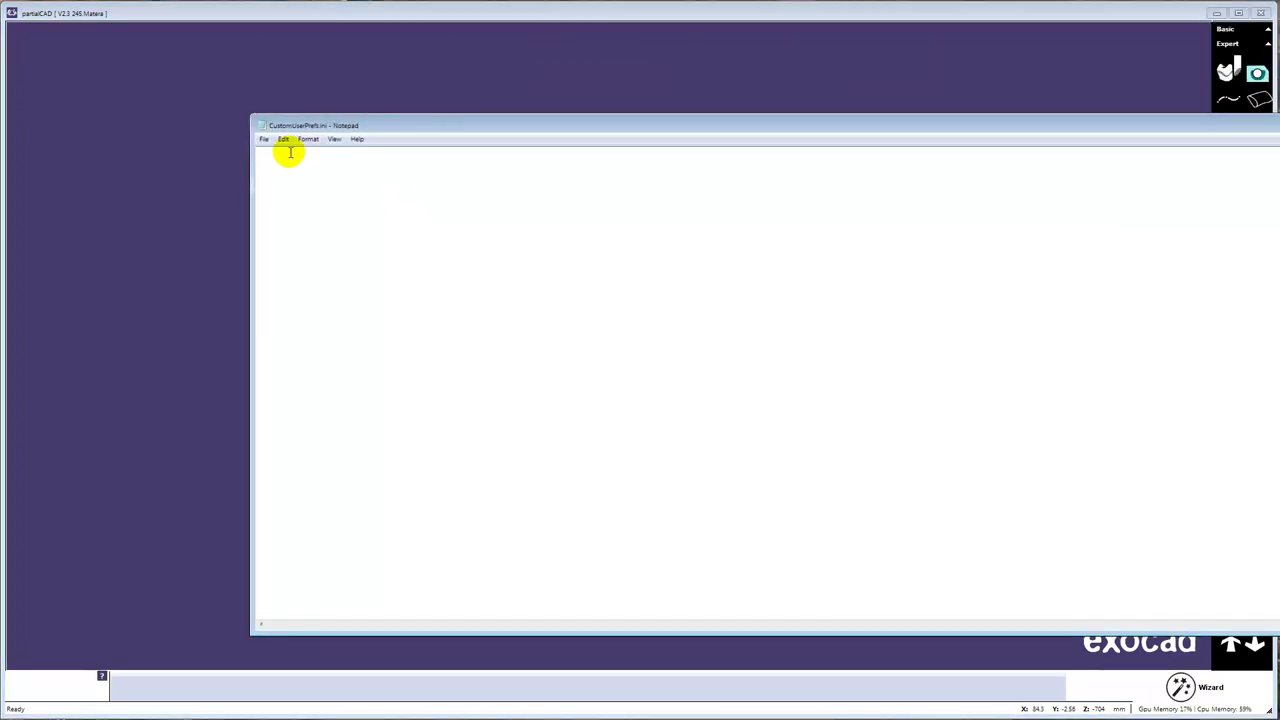
{"action": "type", "text": "ShowAddReliefToImportedRefractoryUI 1 AddOuterPointsToRefractory 1"}
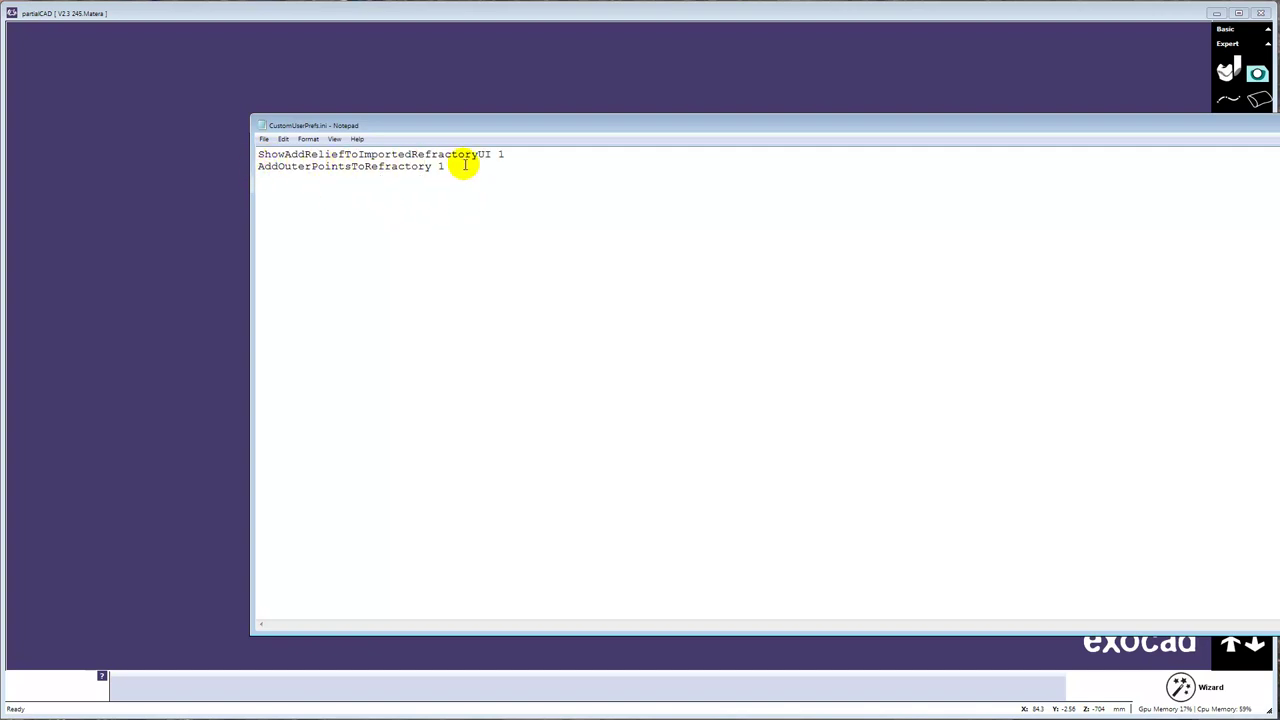
{"action": "key", "text": "Return"}
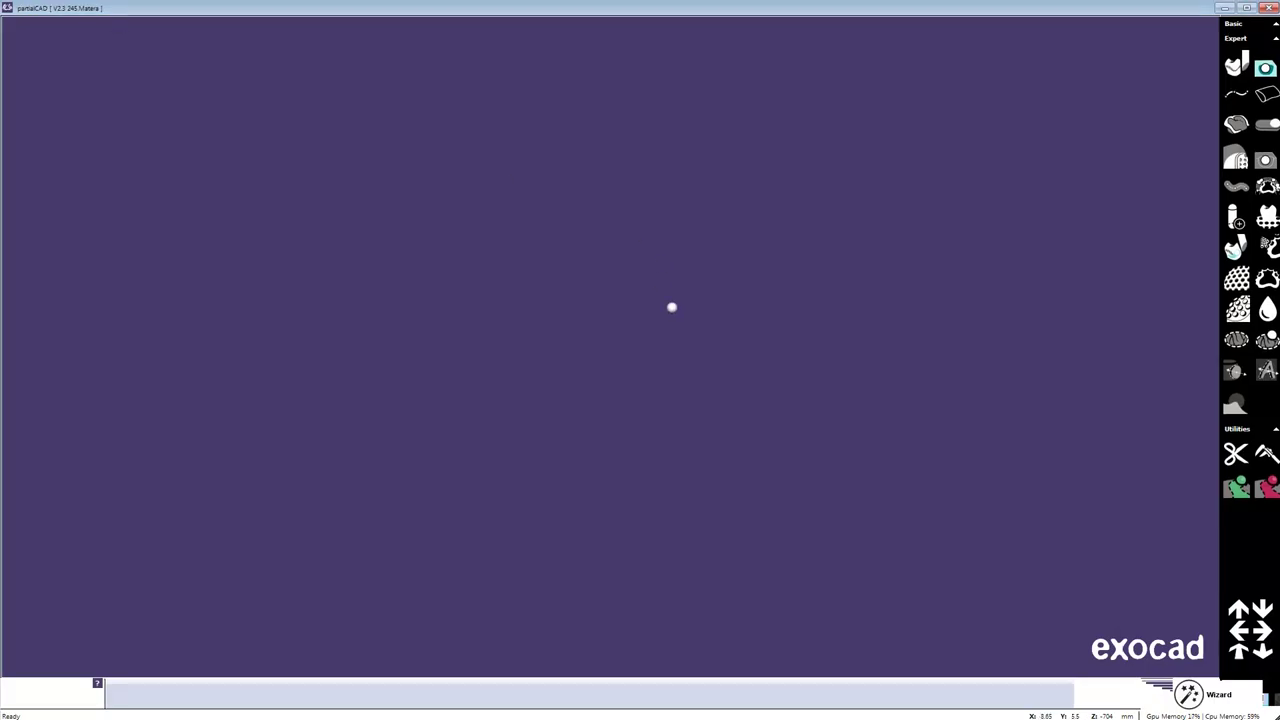
Load the saved scene finished.partialCAD from the workspace menu
{"action": "right_click", "coordinate": [672, 307]}
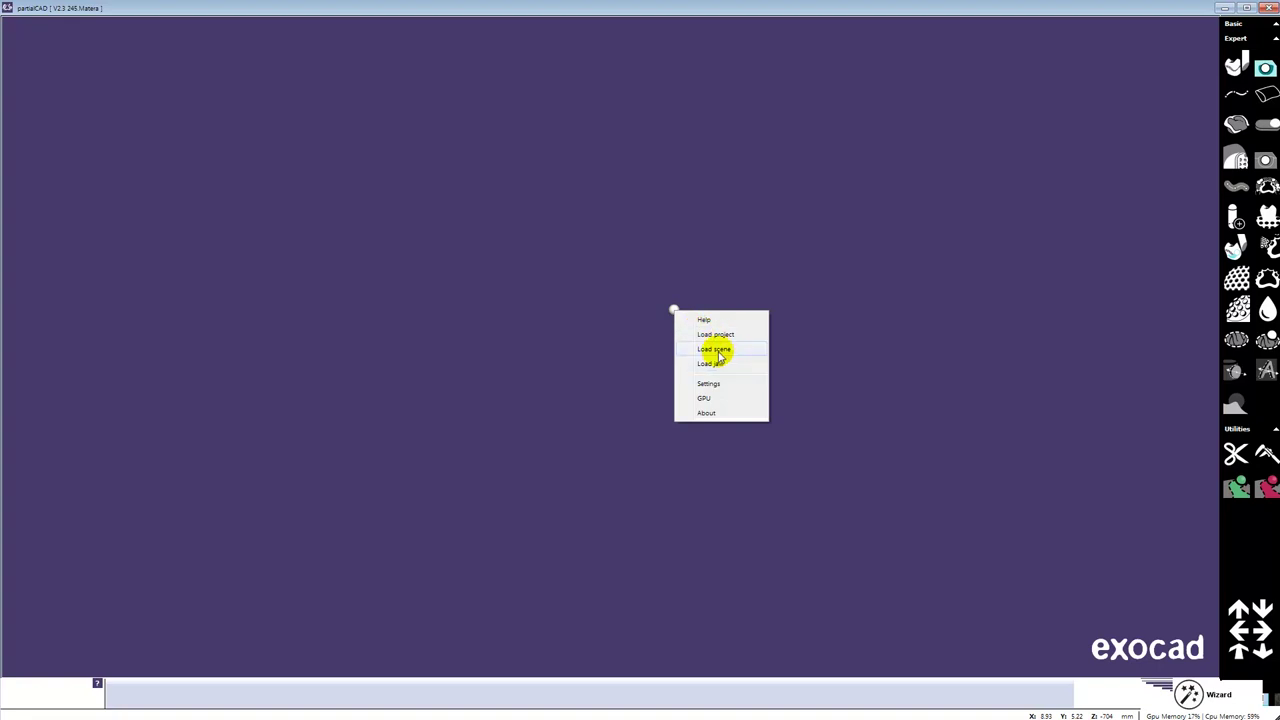
{"action": "left_click", "coordinate": [705, 349]}
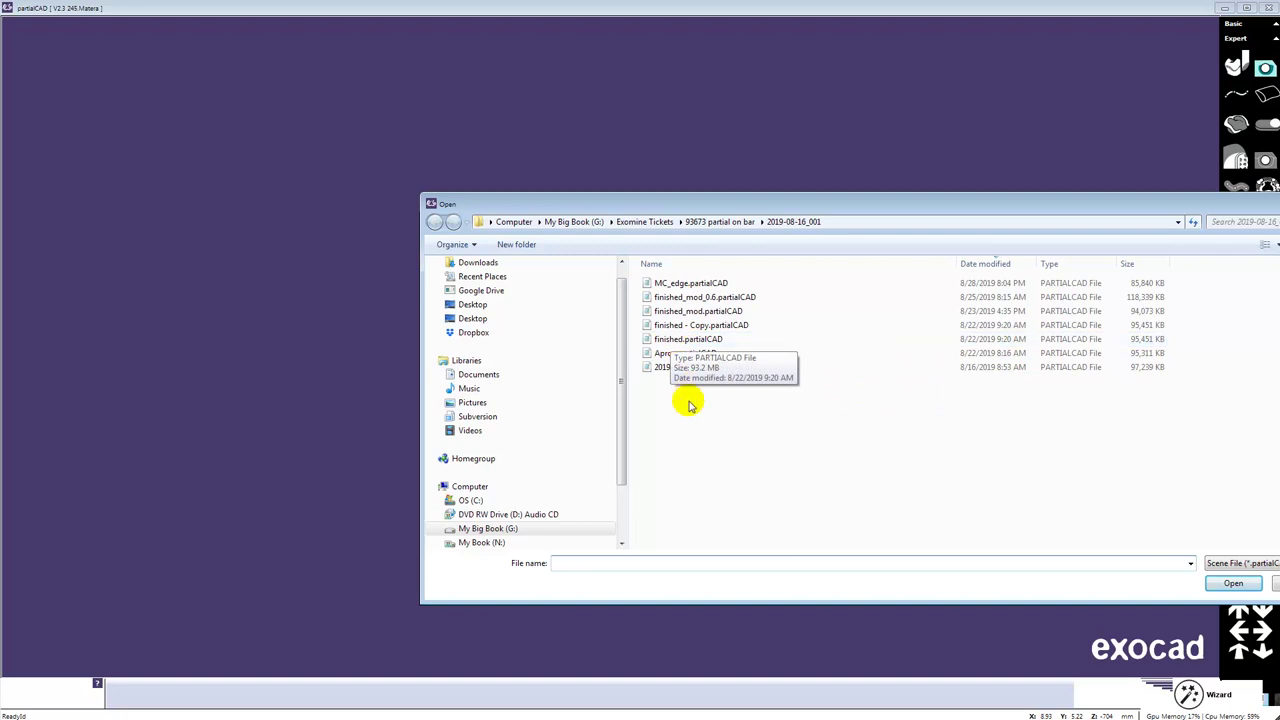
{"action": "left_click", "coordinate": [663, 341]}
{"action": "double_click", "coordinate": [663, 341]}
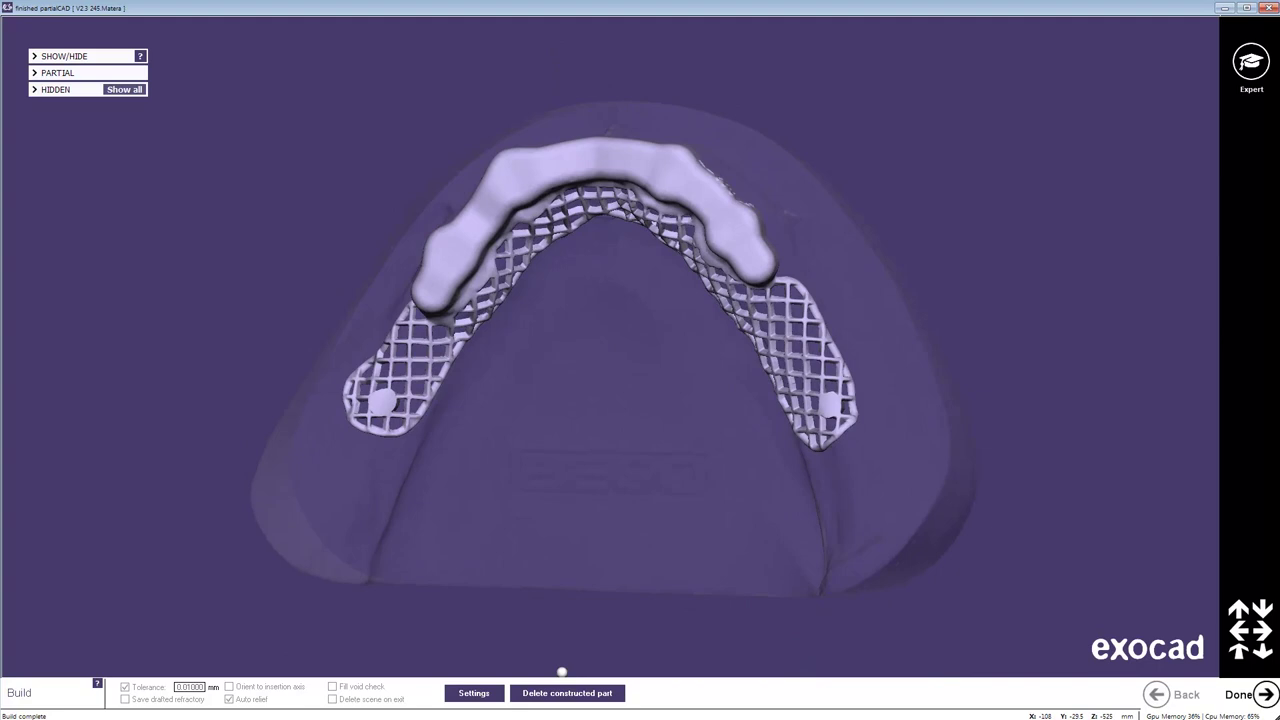
Reset relief to defaults, set Other static relief to 0.060 mm, and disable Auto relief
{"action": "left_click", "coordinate": [478, 695]}
{"action": "left_click", "coordinate": [135, 626]}
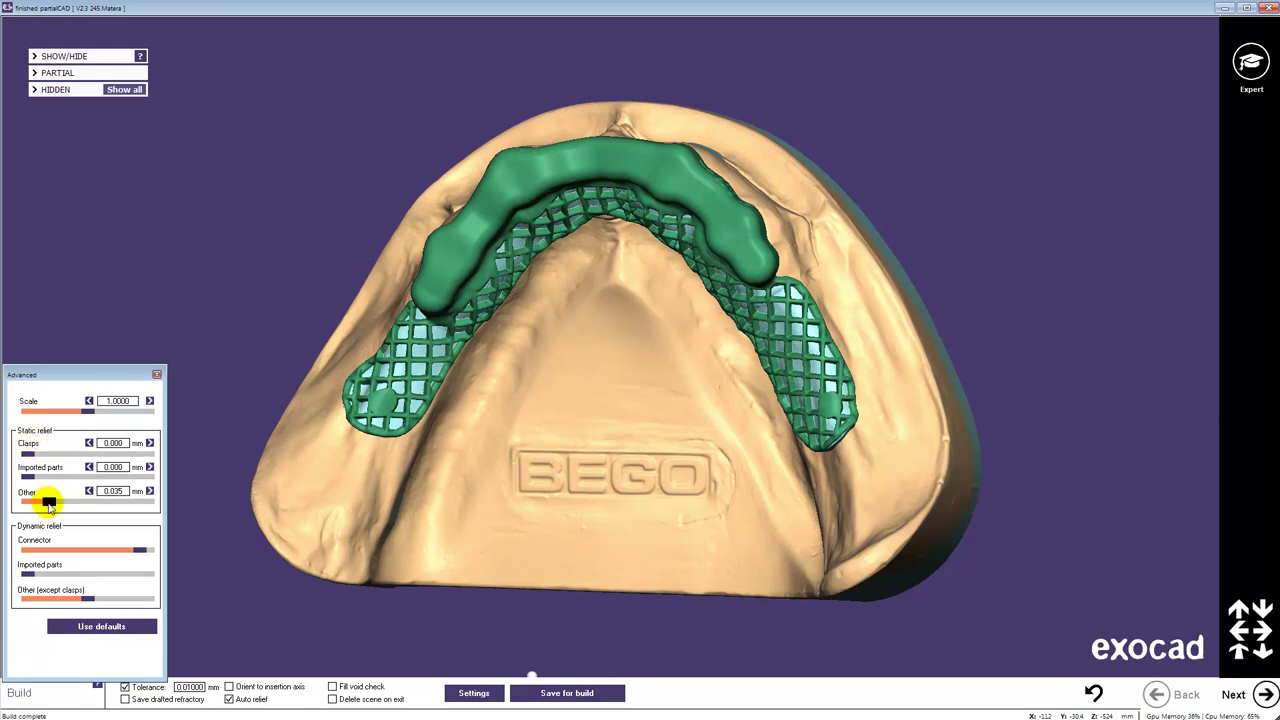
{"action": "left_click_drag", "start_coordinate": [49, 505], "coordinate": [65, 507]}
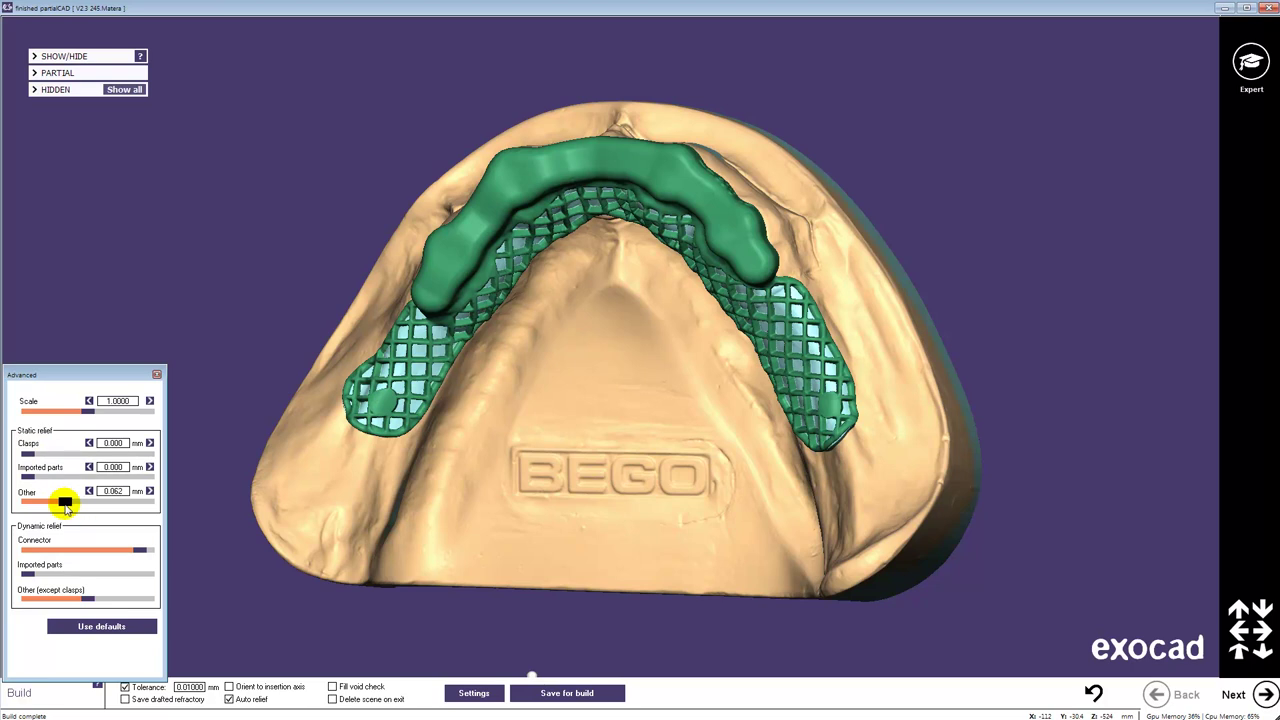
{"action": "left_click_drag", "start_coordinate": [63, 507], "coordinate": [63, 507]}
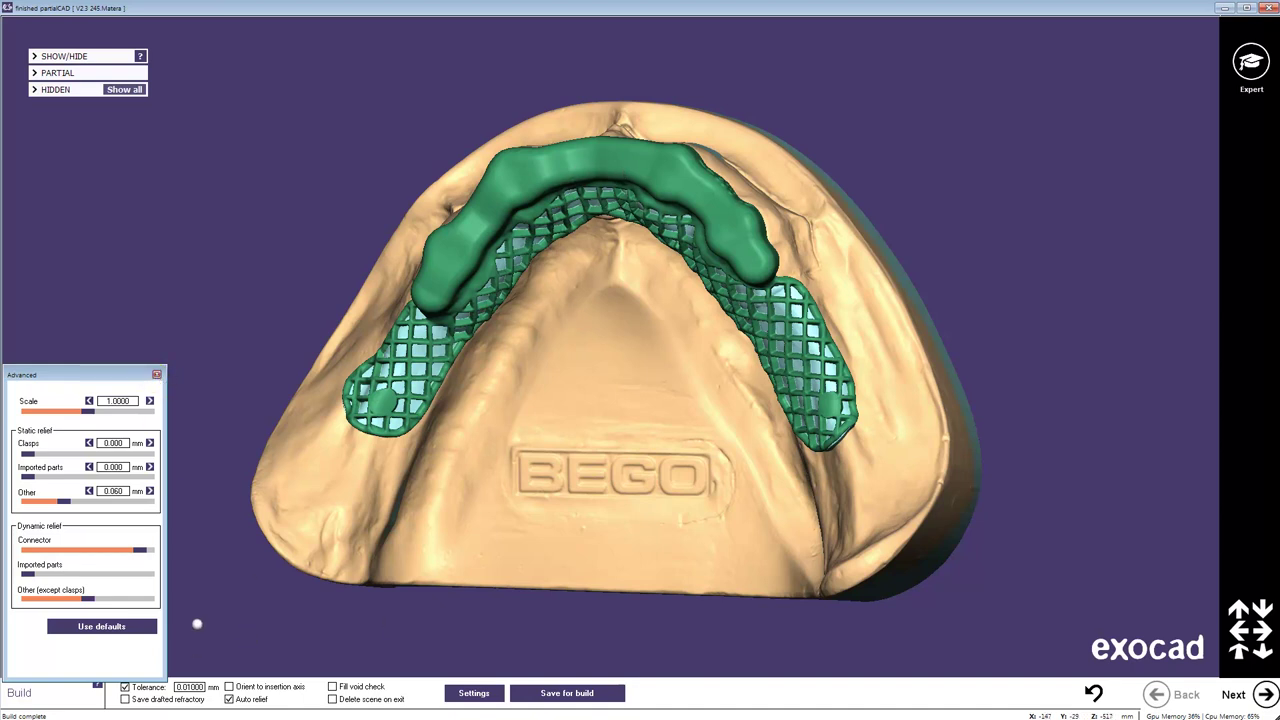
{"action": "left_click", "coordinate": [157, 377]}
{"action": "left_click", "coordinate": [237, 707]}
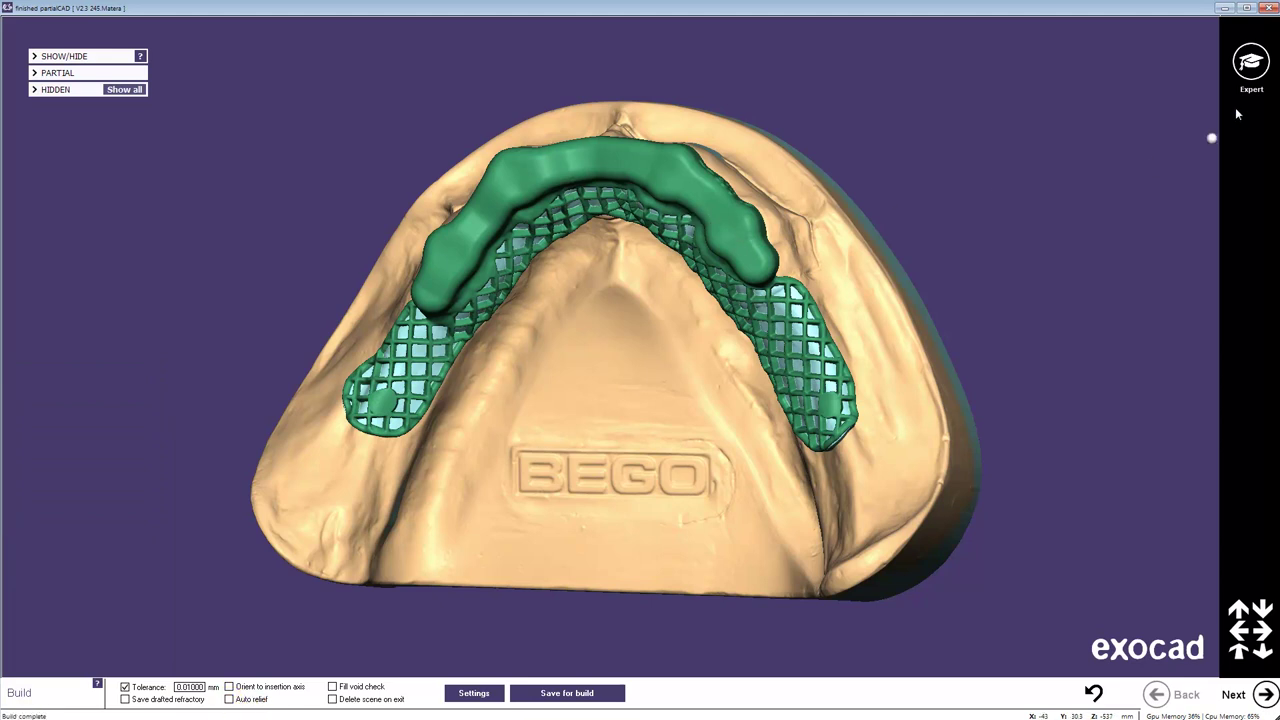
In Expert mode, go to Add parts settings and keep the imported Telescope part selected
{"action": "left_click", "coordinate": [1251, 62]}
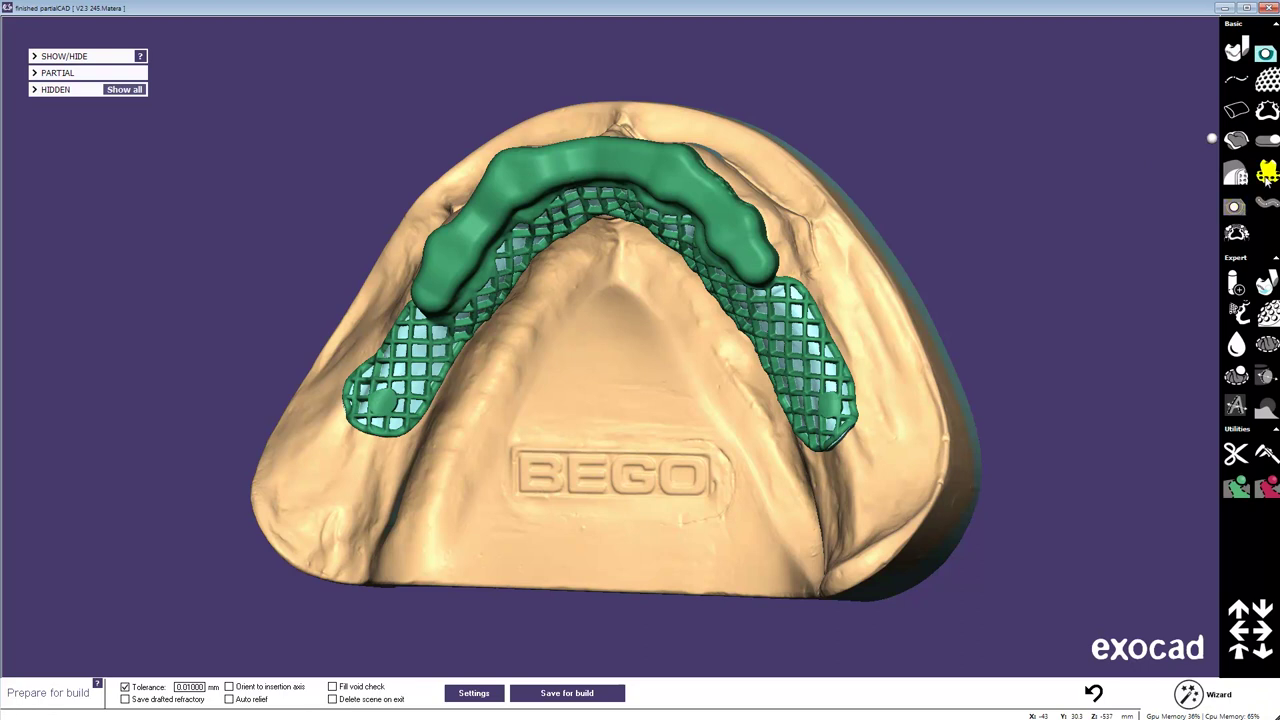
{"action": "left_click", "coordinate": [1267, 174]}
{"action": "left_click", "coordinate": [214, 693]}
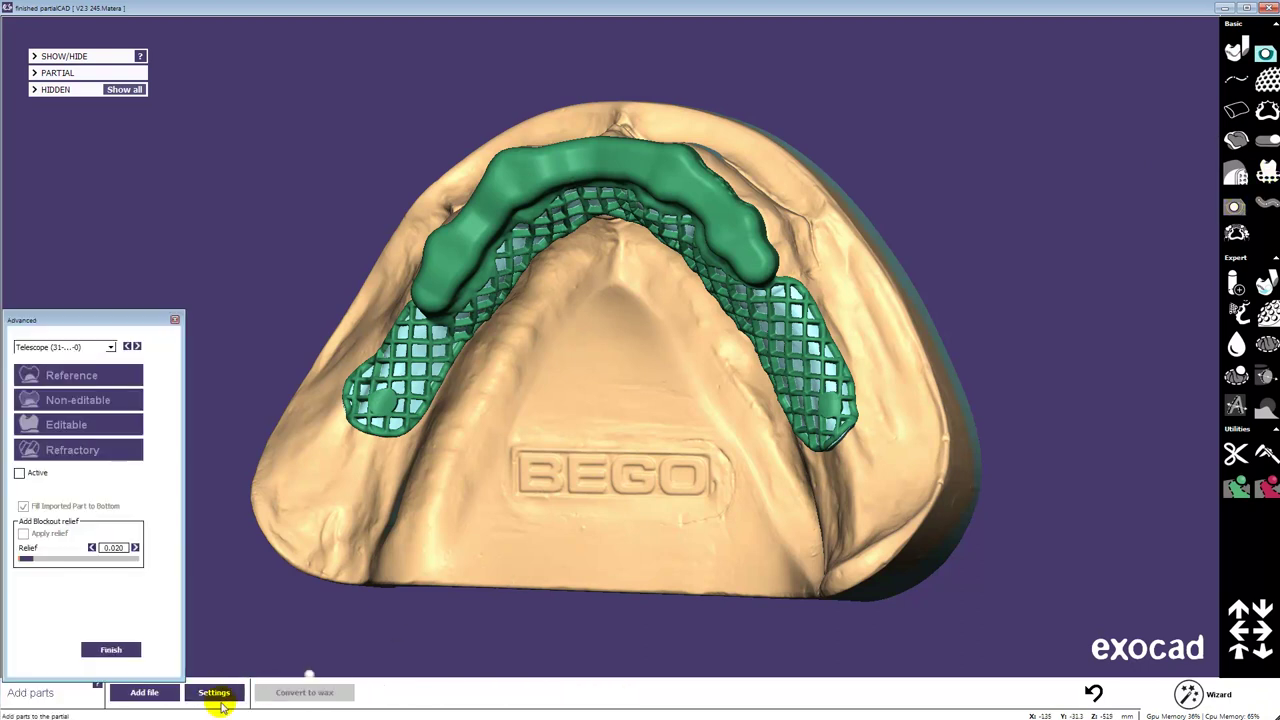
{"action": "left_click", "coordinate": [111, 347]}
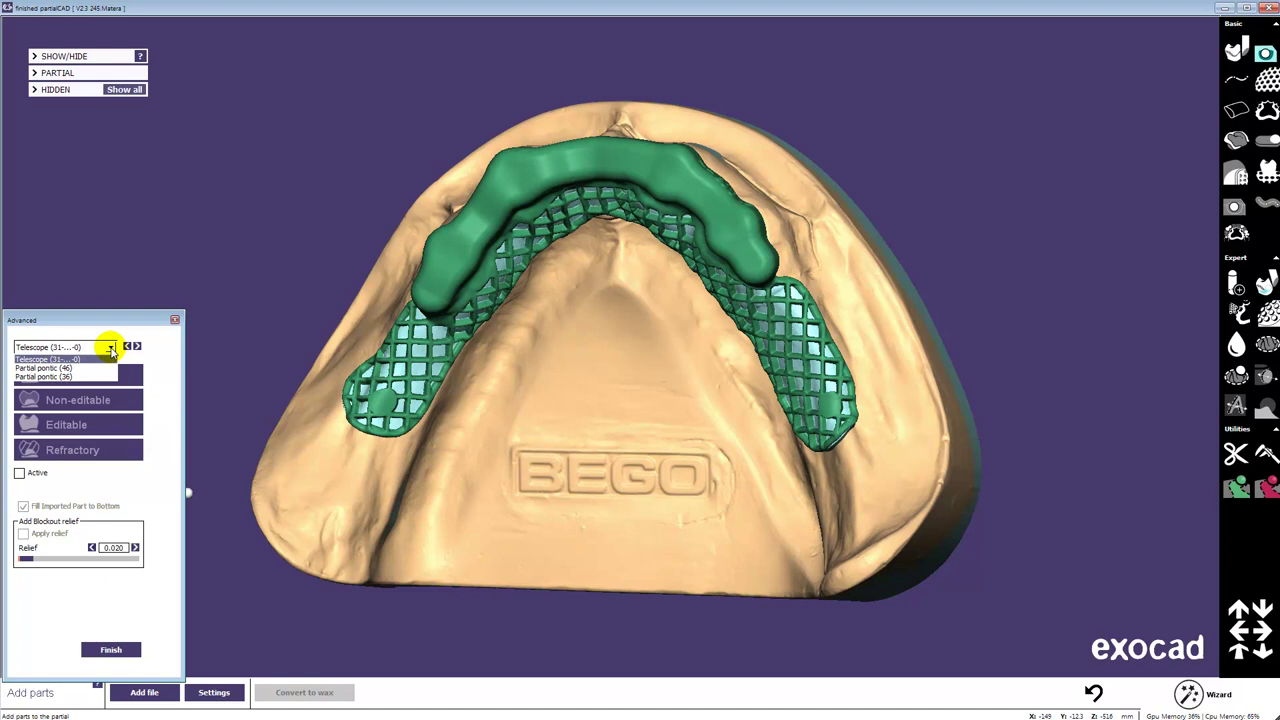
{"action": "left_click", "coordinate": [96, 347]}
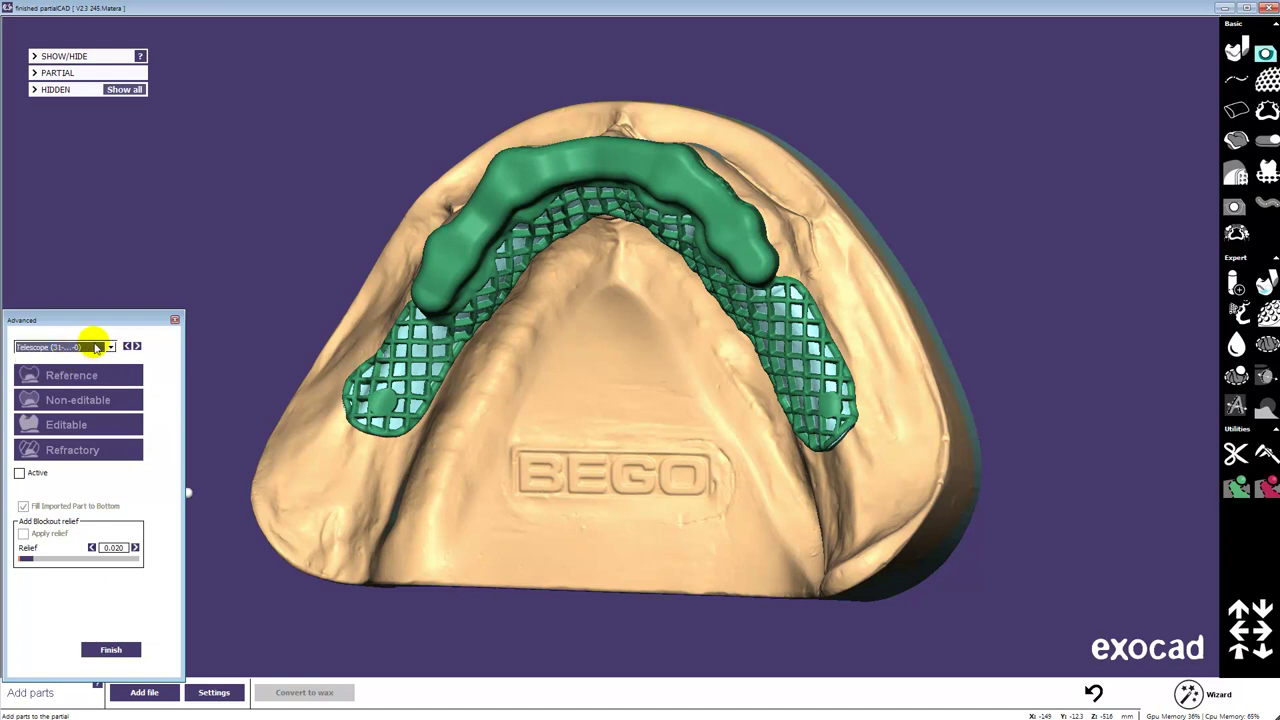
Make Telescope active with 0.06 mm blockout relief and convert it to refractory
{"action": "left_click", "coordinate": [19, 472]}
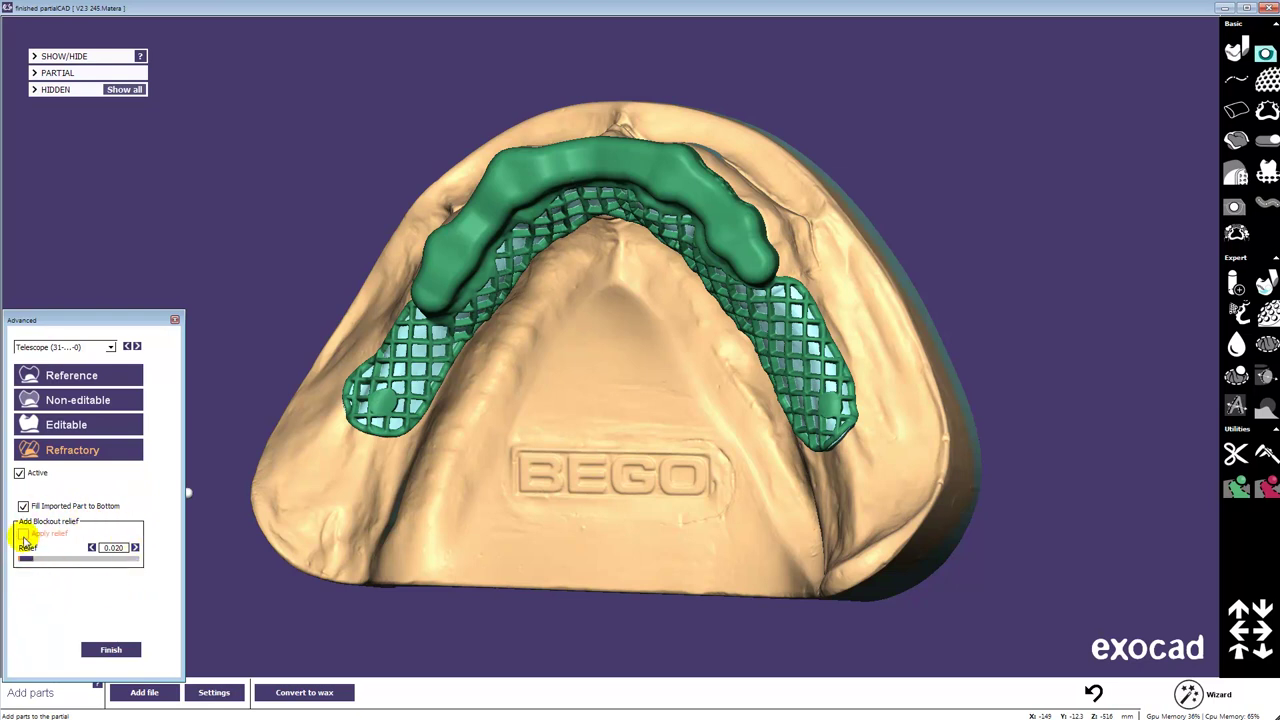
{"action": "left_click", "coordinate": [24, 537]}
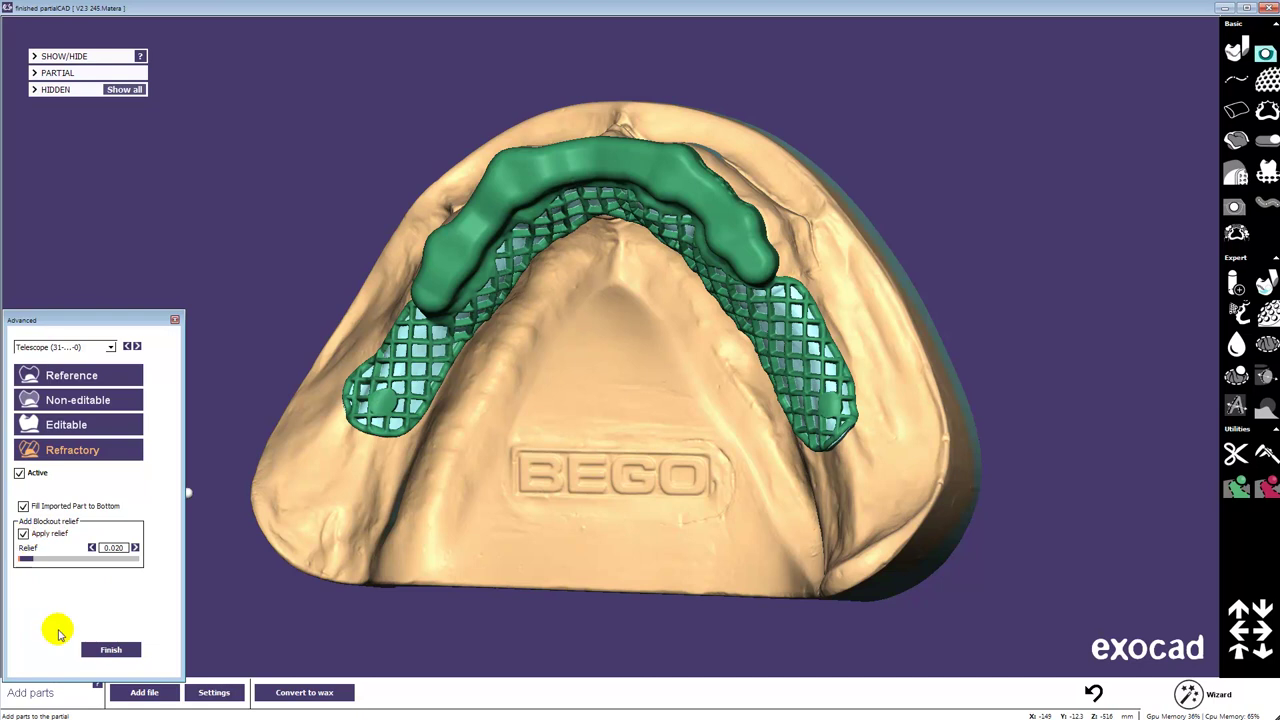
{"action": "left_click", "coordinate": [135, 548]}
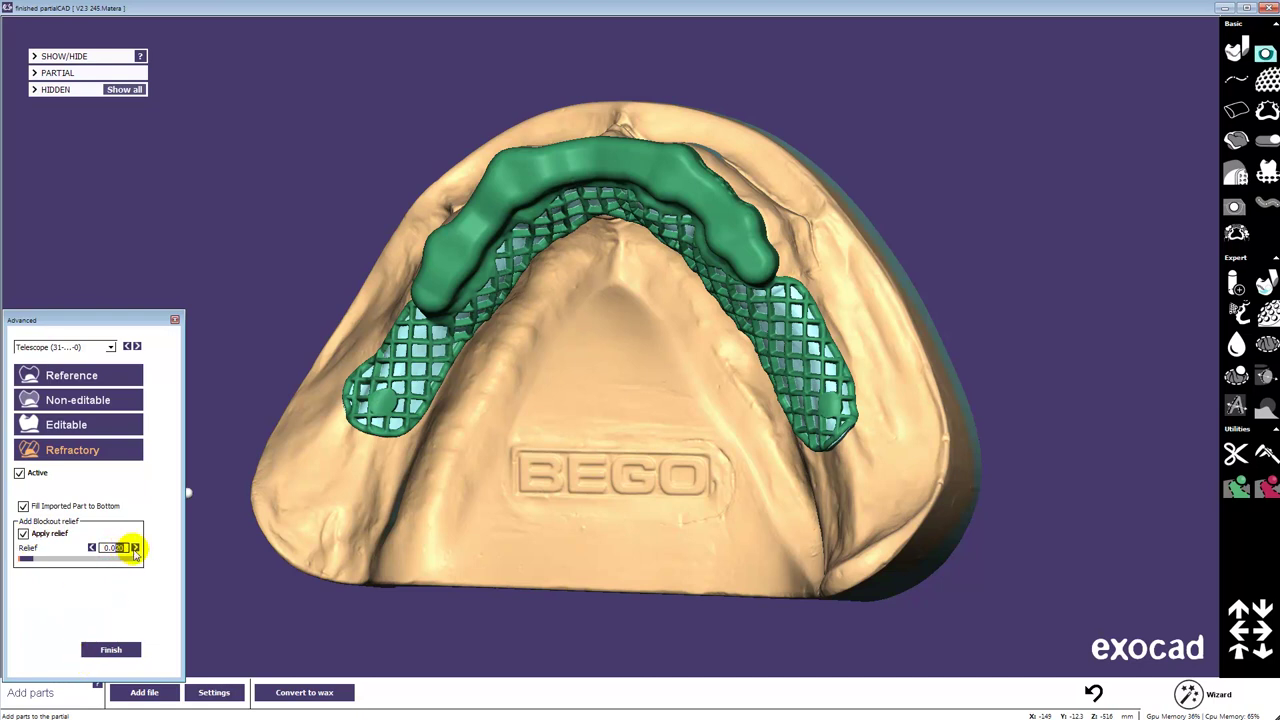
{"action": "left_click", "coordinate": [135, 548]}
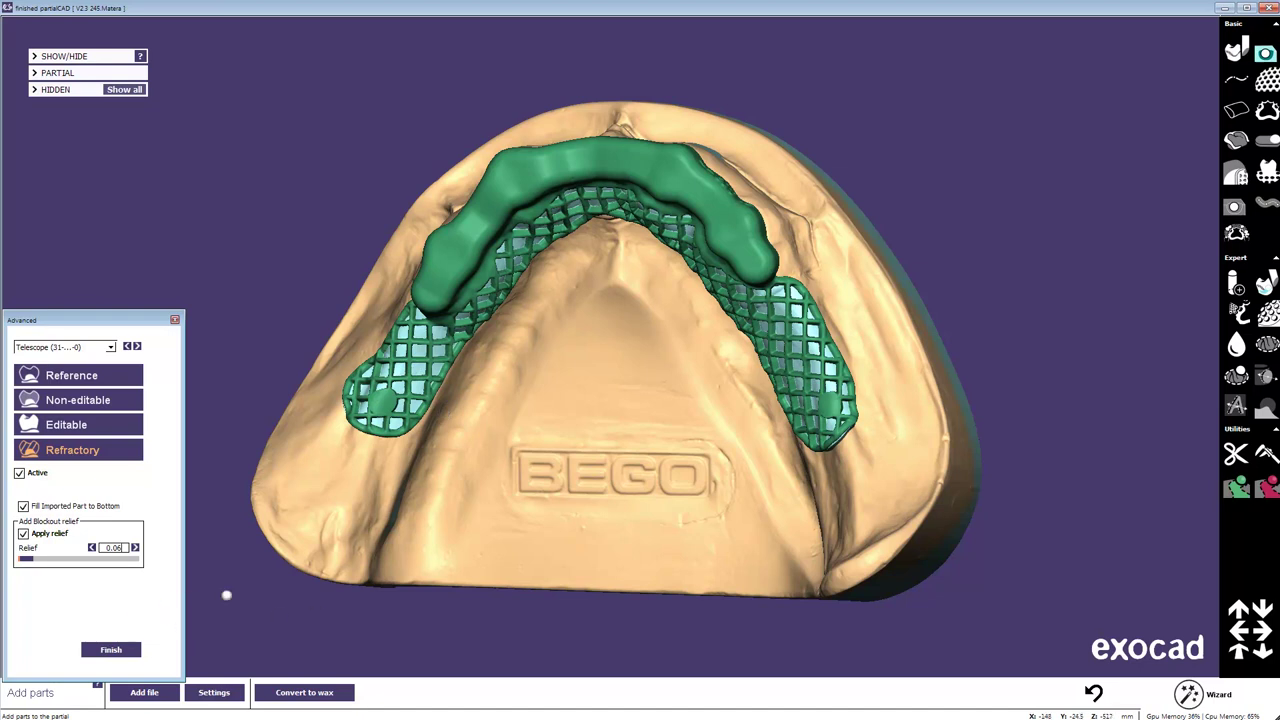
{"action": "left_click", "coordinate": [106, 649]}
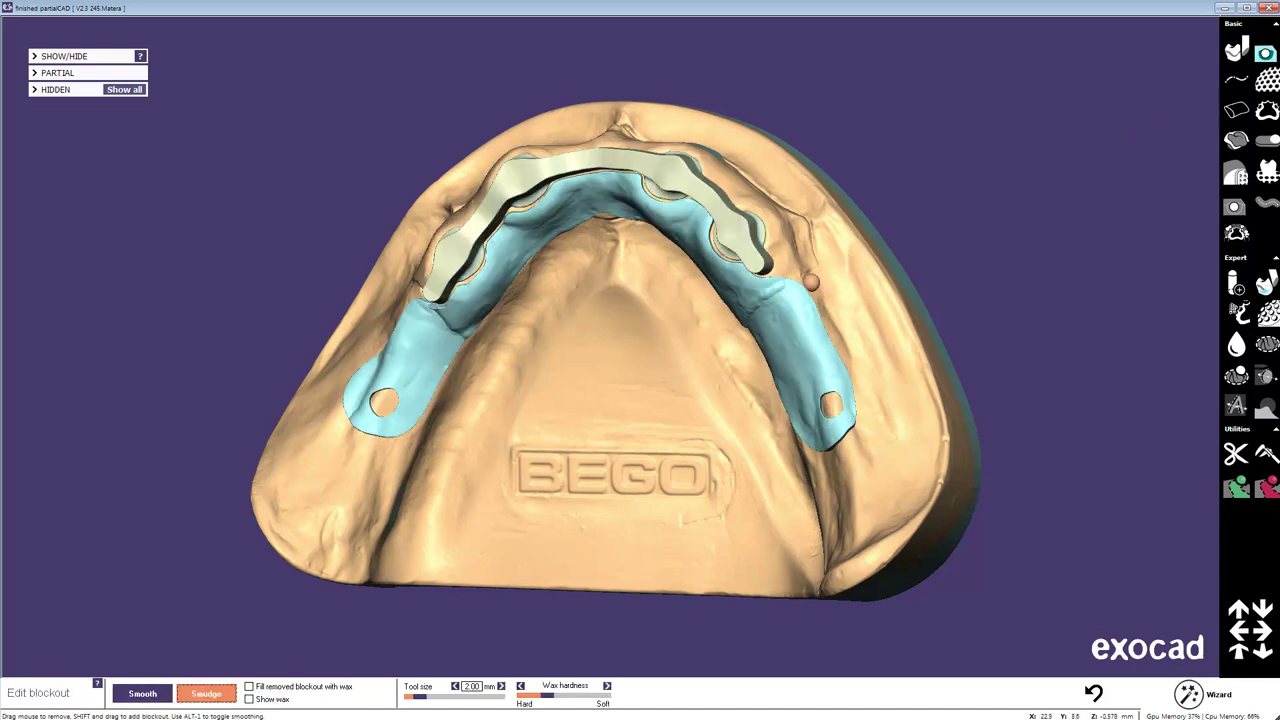
Tilt, zoom and rotate the jaw model to inspect the blockout from several sides
{"action": "mouse_move", "coordinate": [700, 280]}
{"action": "right_mouse_down"}
{"action": "mouse_move", "coordinate": [703, 268]}
{"action": "mouse_move", "coordinate": [703, 305]}
{"action": "right_mouse_up"}
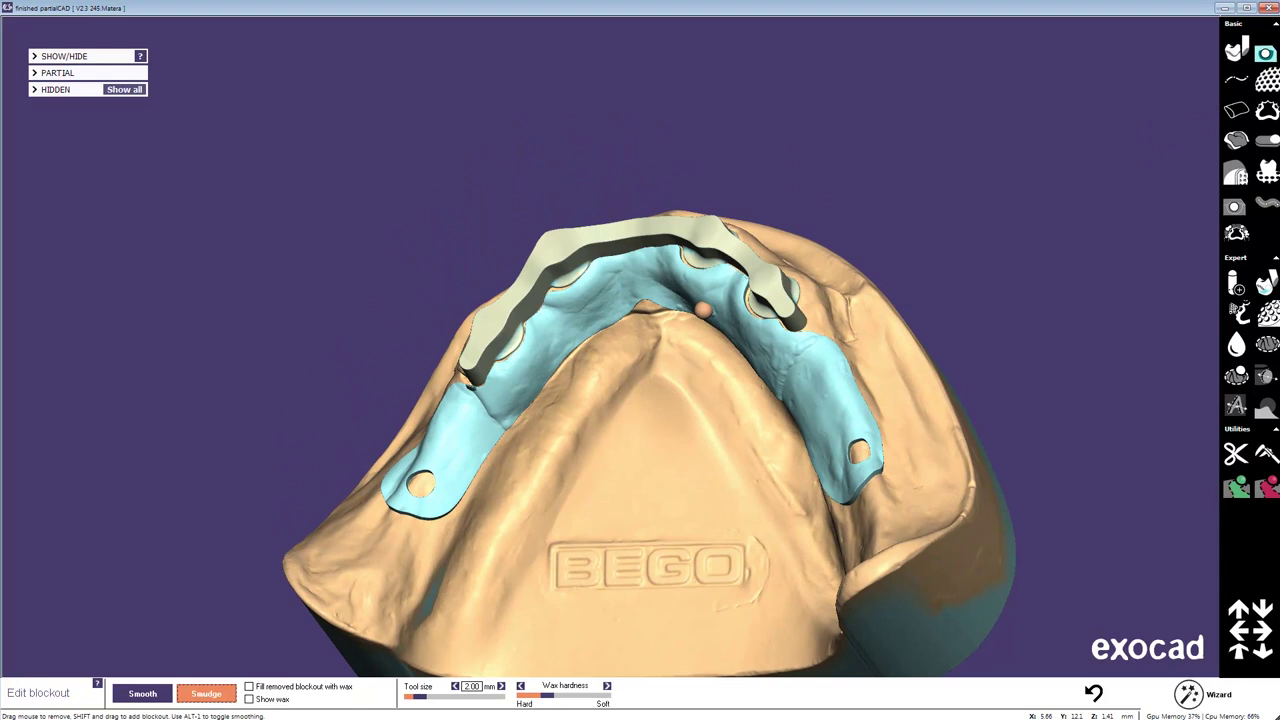
{"action": "scroll", "coordinate": [703, 305], "scroll_direction": "up", "scroll_amount": 5}
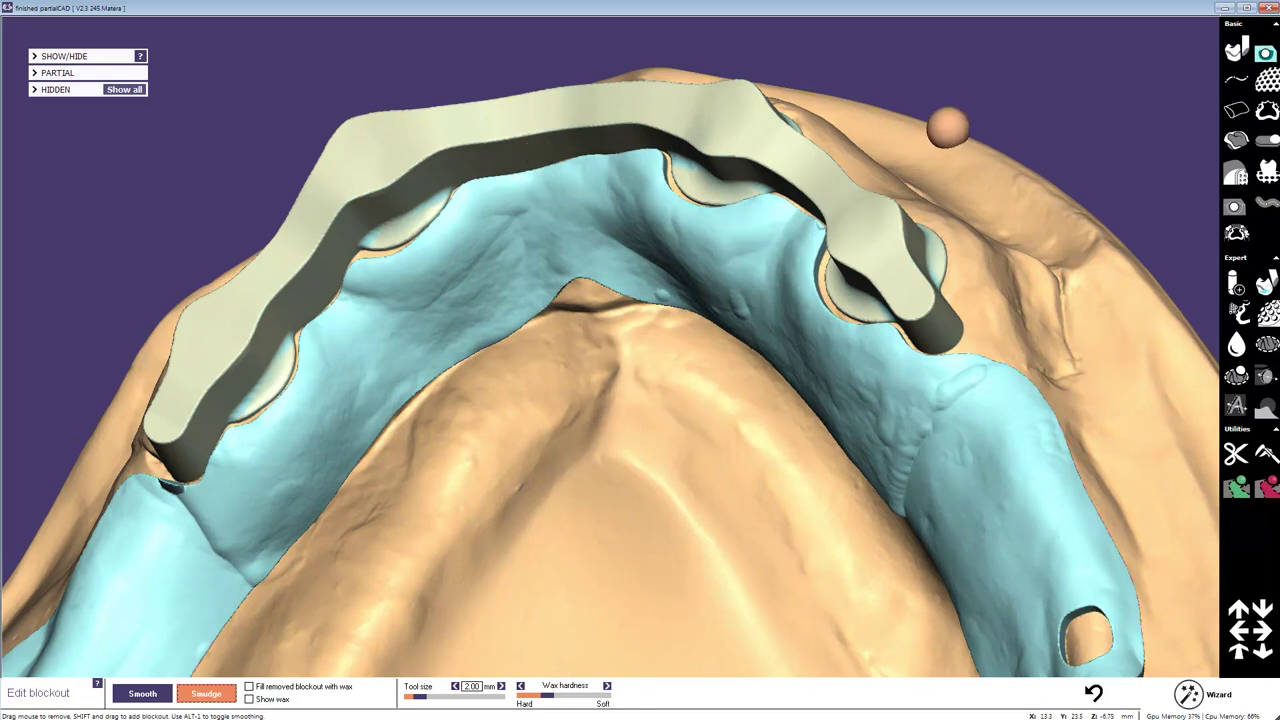
{"action": "mouse_move", "coordinate": [943, 120]}
{"action": "right_mouse_down"}
{"action": "mouse_move", "coordinate": [943, 143]}
{"action": "mouse_move", "coordinate": [937, 134]}
{"action": "right_mouse_up"}
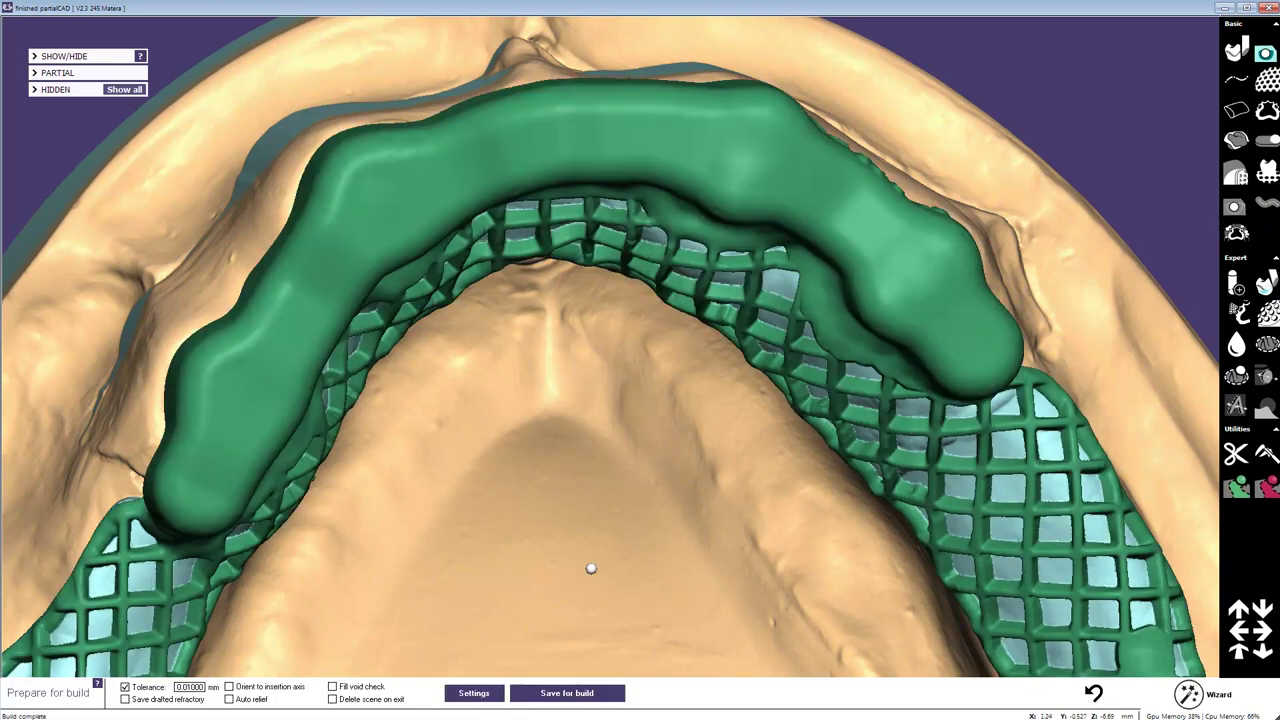
Save the framework for build, then show the telescope bar and hide the jaw scan
{"action": "left_click", "coordinate": [566, 700]}
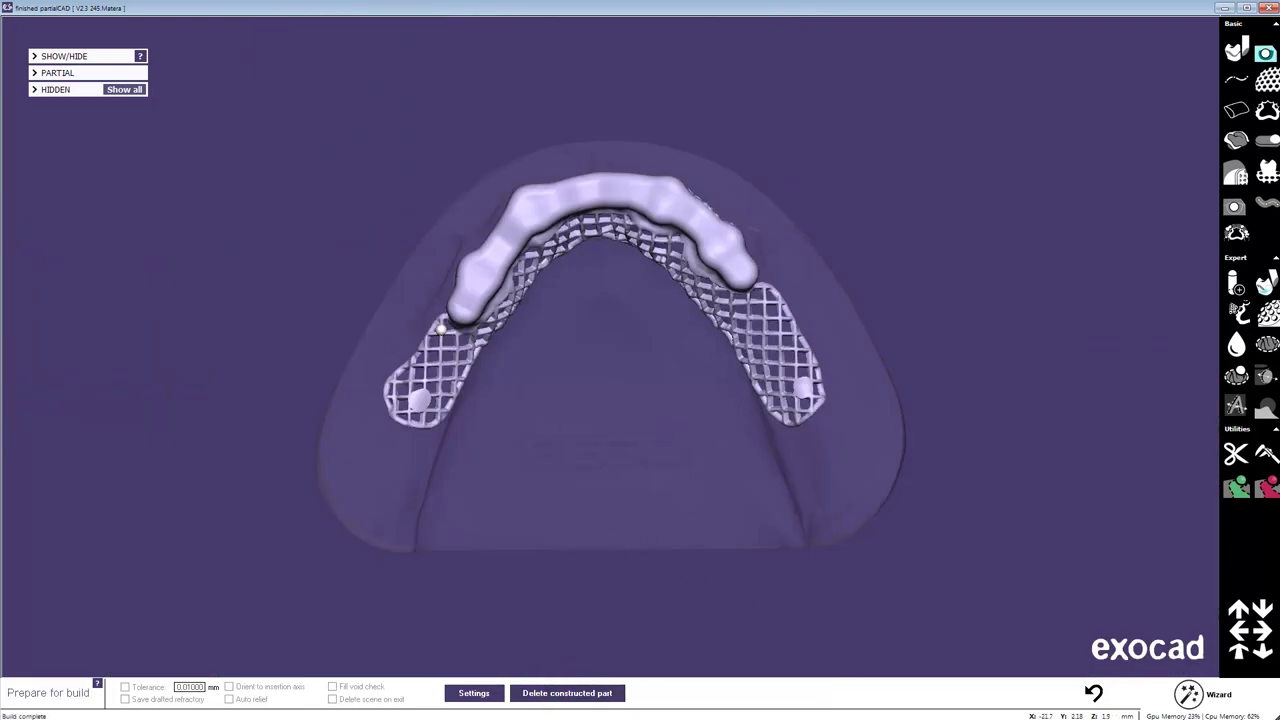
{"action": "left_click", "coordinate": [34, 56]}
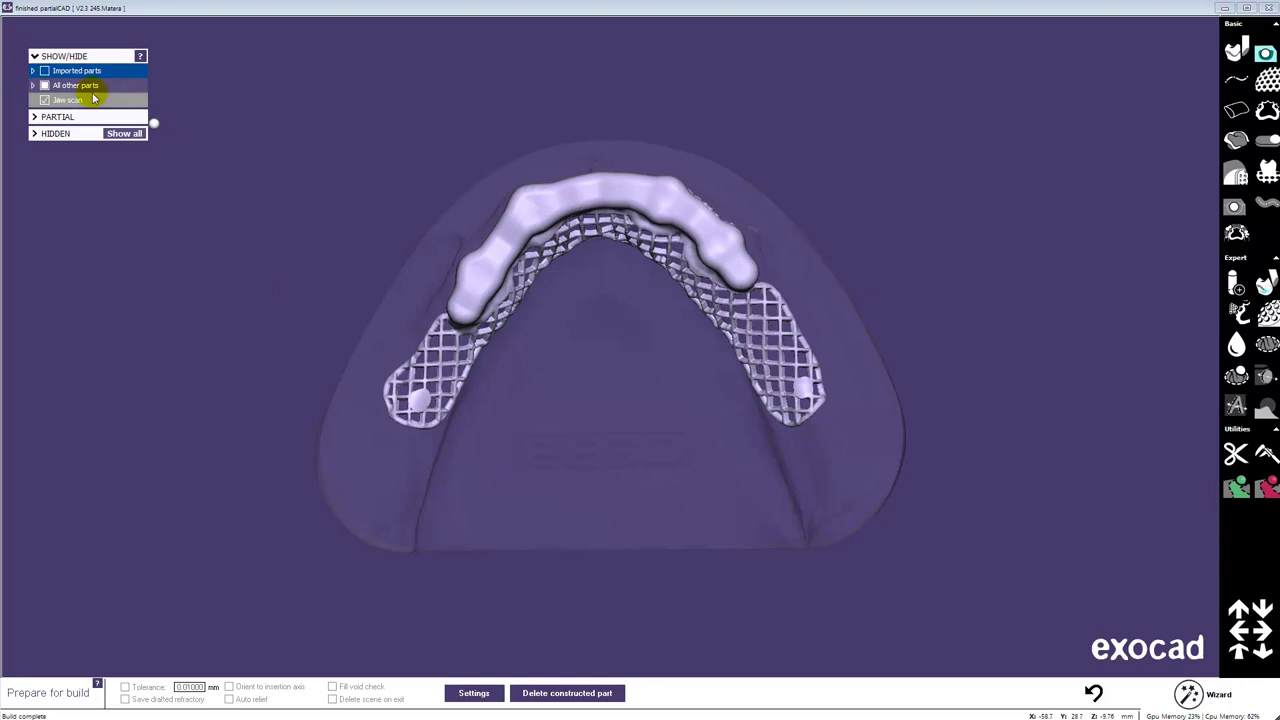
{"action": "left_click", "coordinate": [34, 72]}
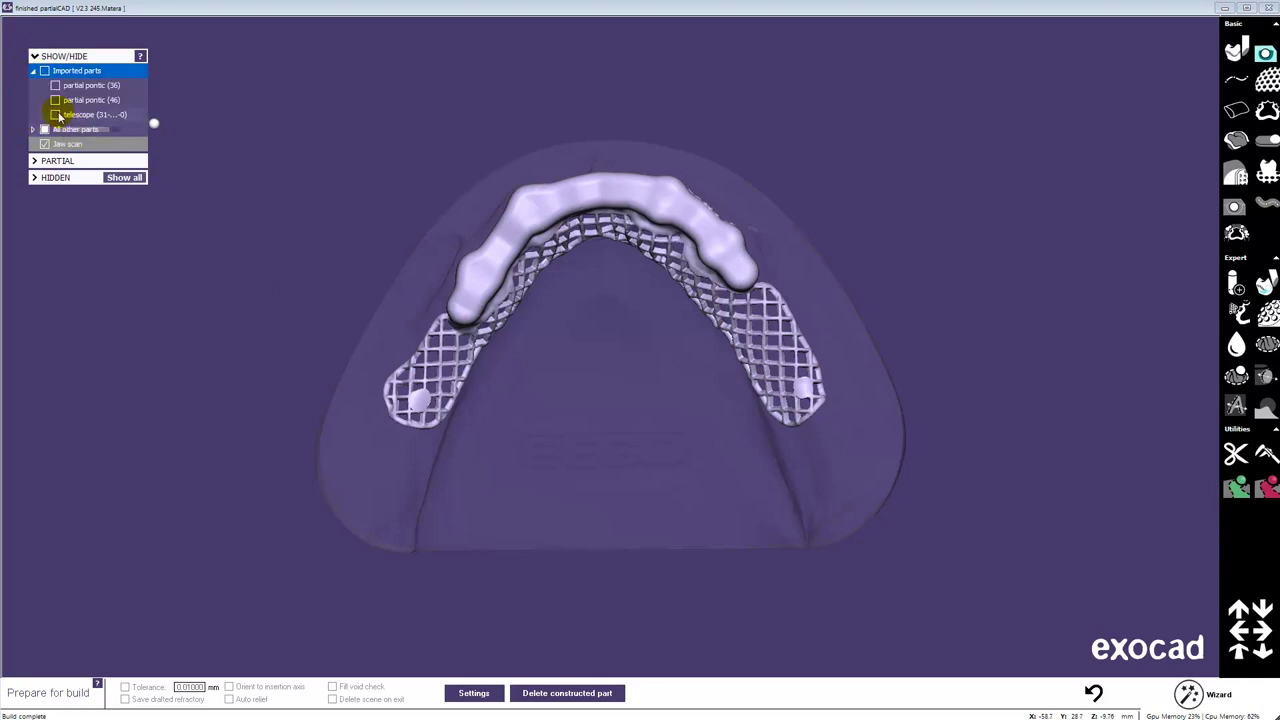
{"action": "left_click", "coordinate": [56, 115]}
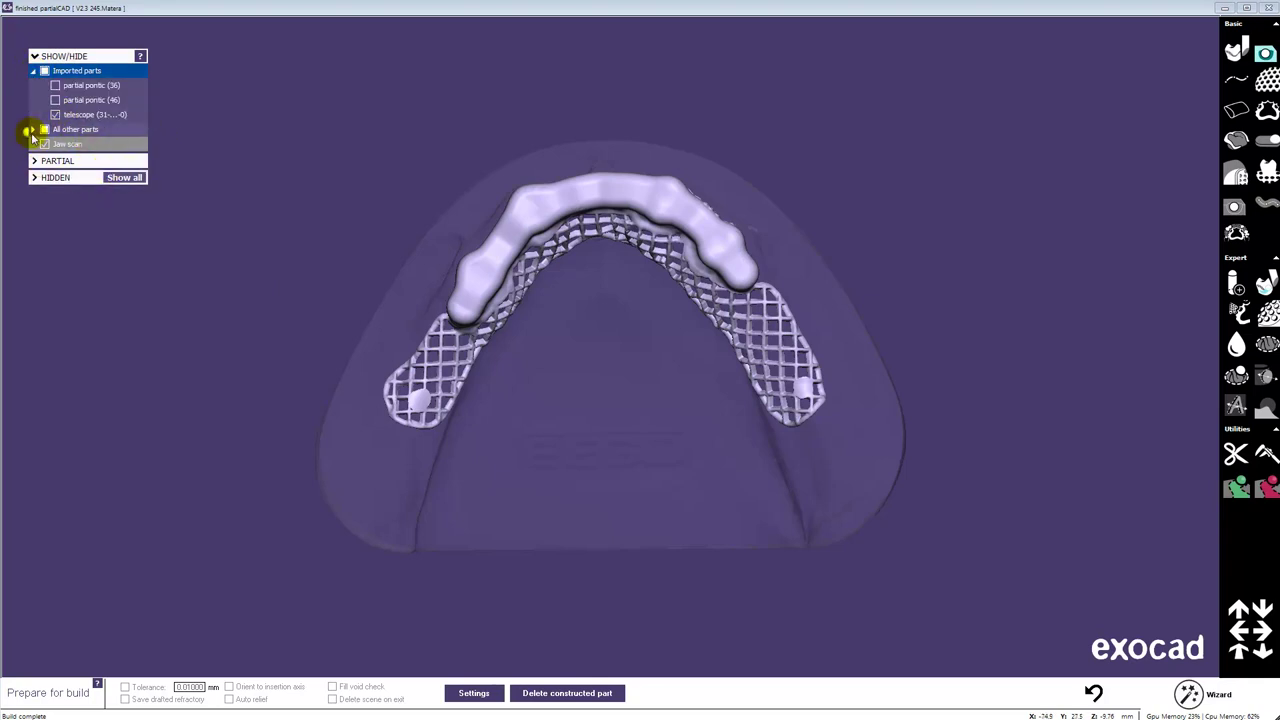
{"action": "left_click", "coordinate": [44, 144]}
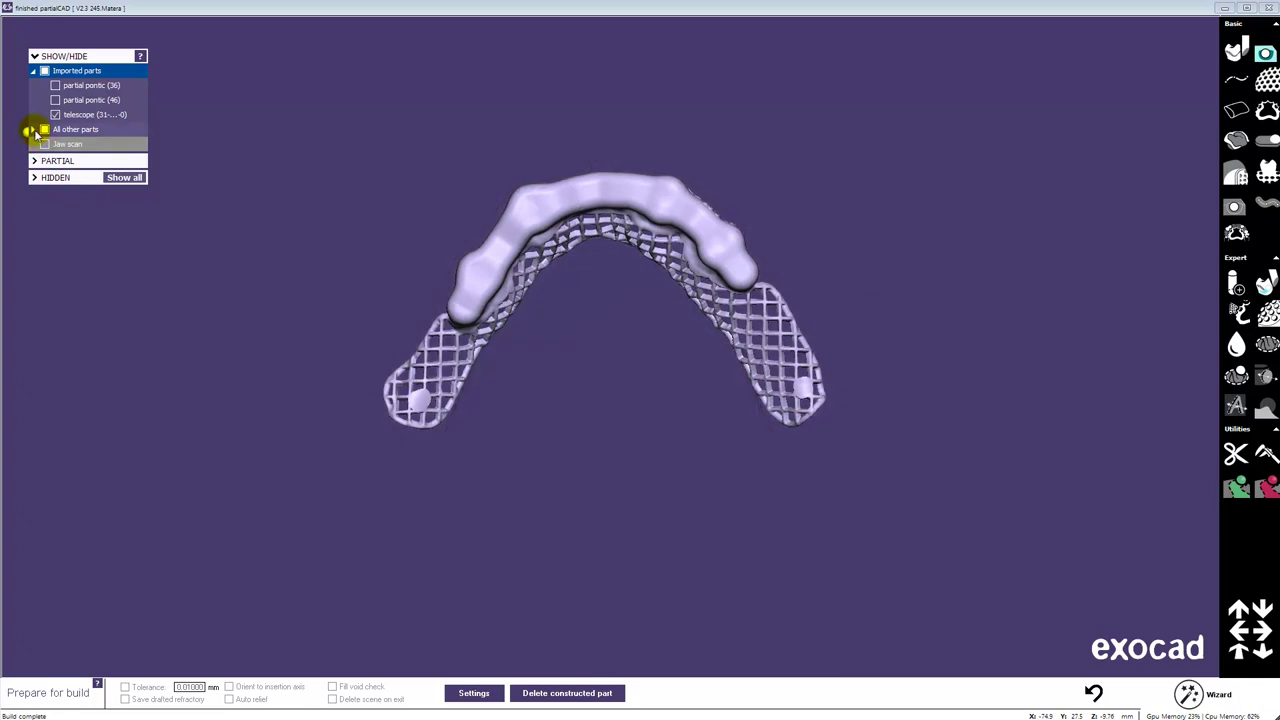
Make the built framework semi-transparent and the telescope bar fully opaque, zooming in
{"action": "left_click", "coordinate": [33, 129]}
{"action": "left_click_drag", "start_coordinate": [124, 173], "coordinate": [76, 174]}
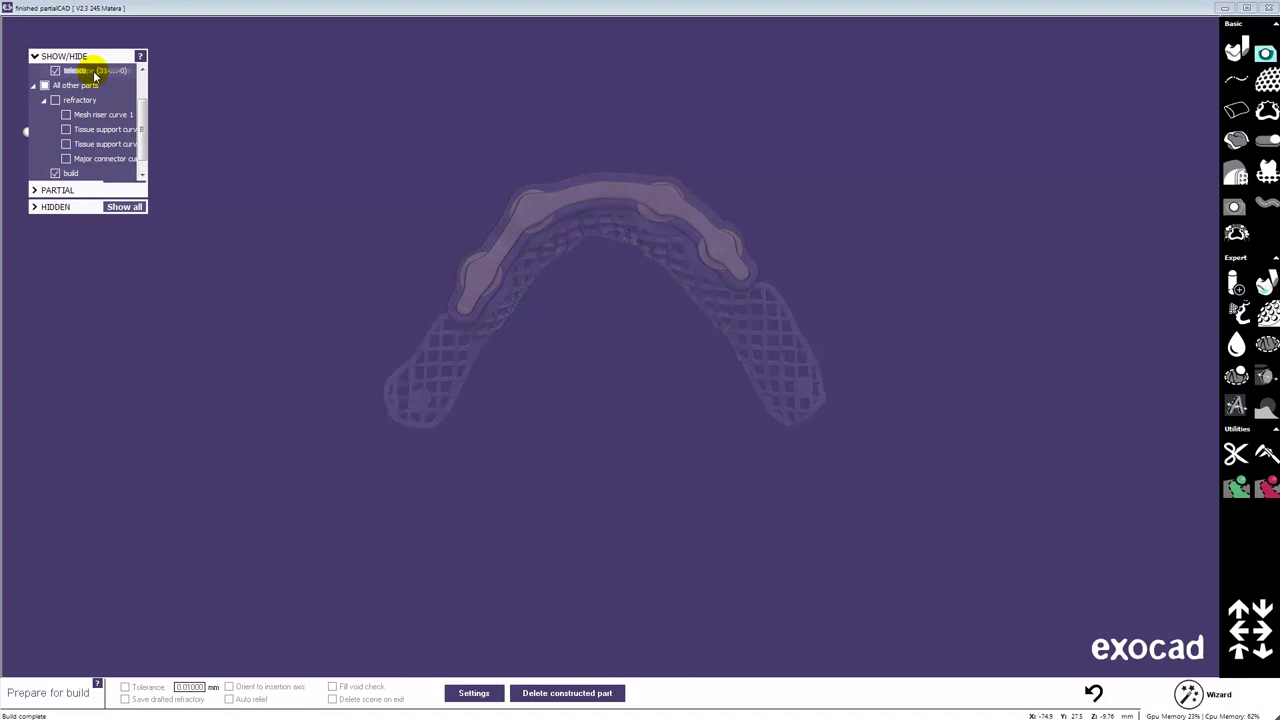
{"action": "left_click_drag", "start_coordinate": [91, 71], "coordinate": [143, 75]}
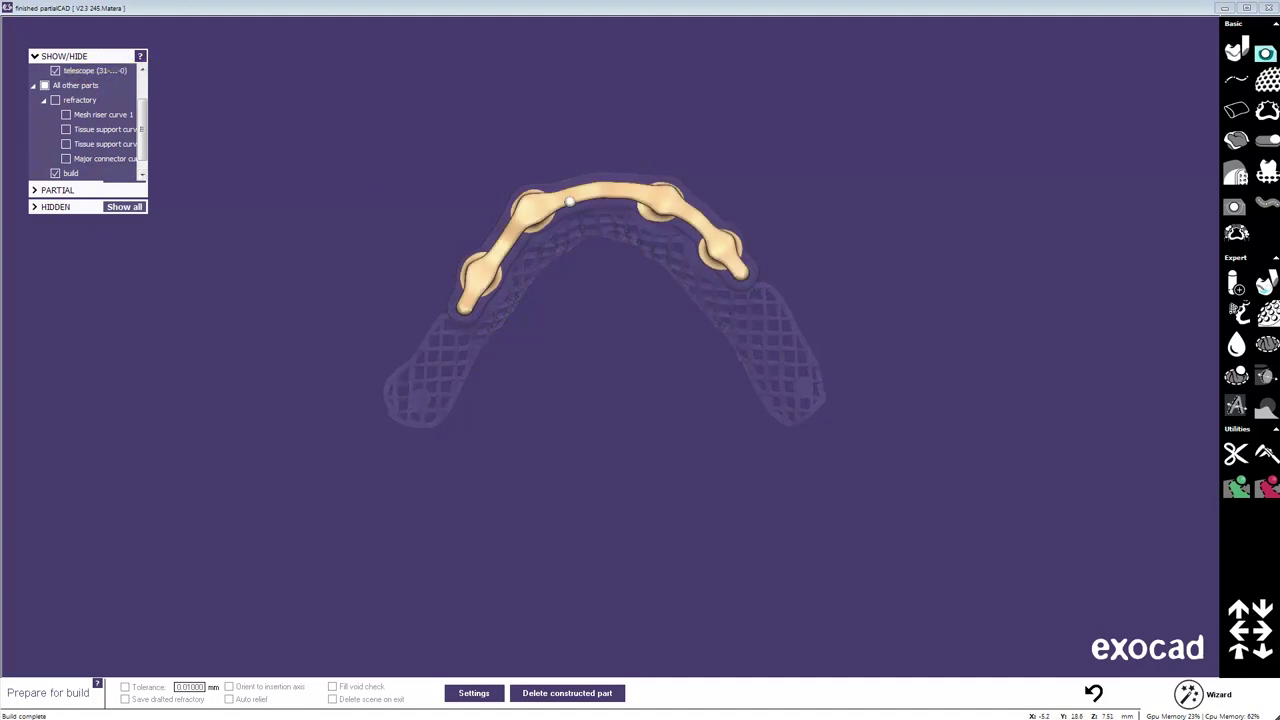
{"action": "scroll", "coordinate": [654, 385], "scroll_direction": "up", "scroll_amount": 10}
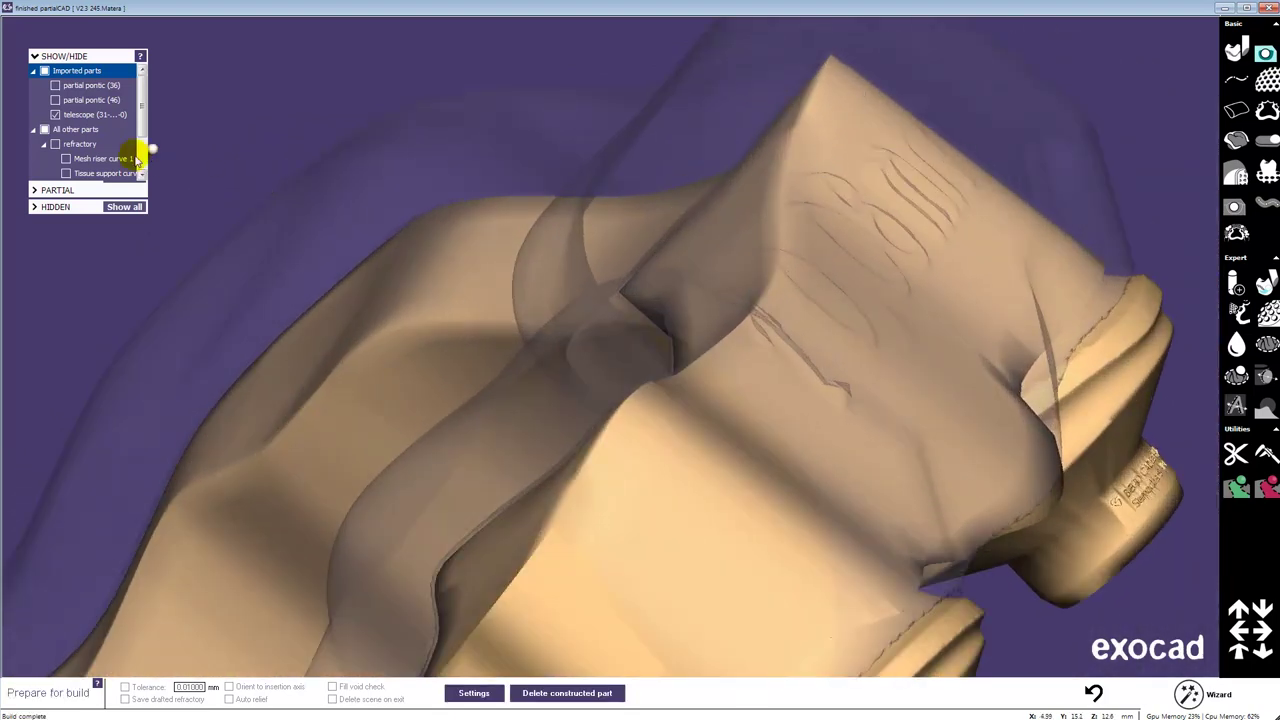
{"action": "double_click", "coordinate": [95, 115]}
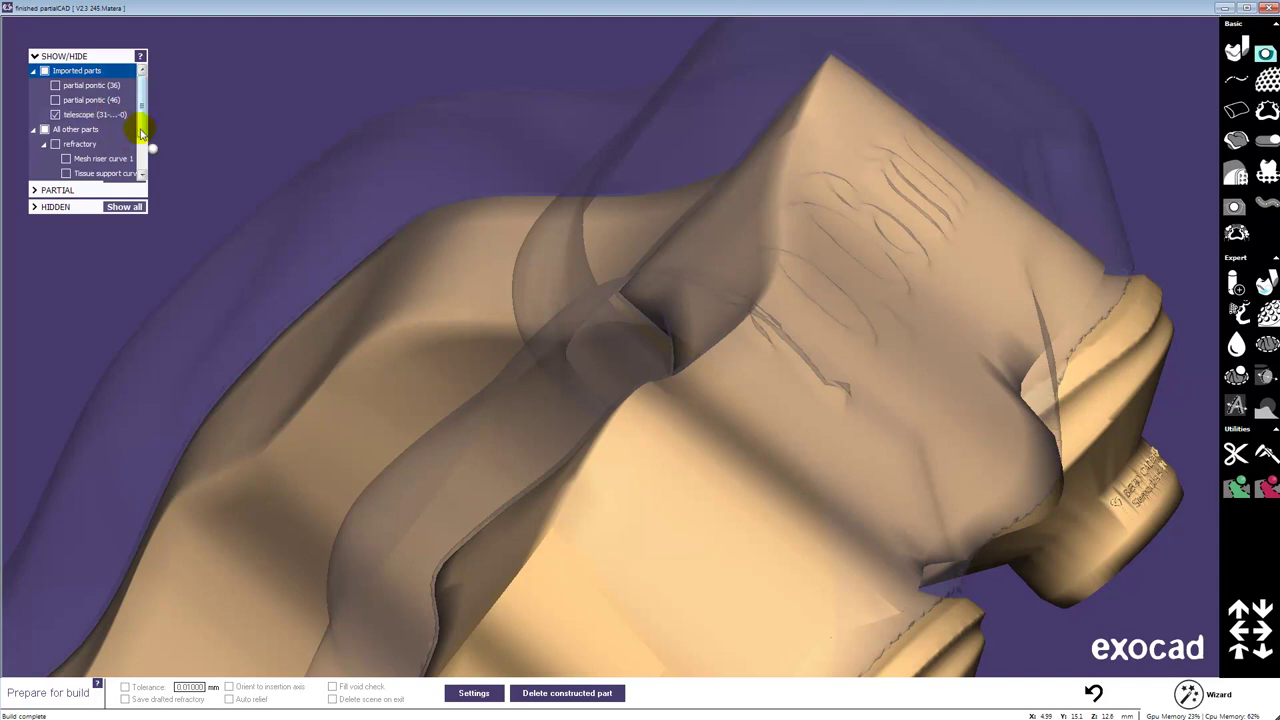
{"action": "scroll", "coordinate": [145, 140], "scroll_direction": "down", "scroll_amount": 2}
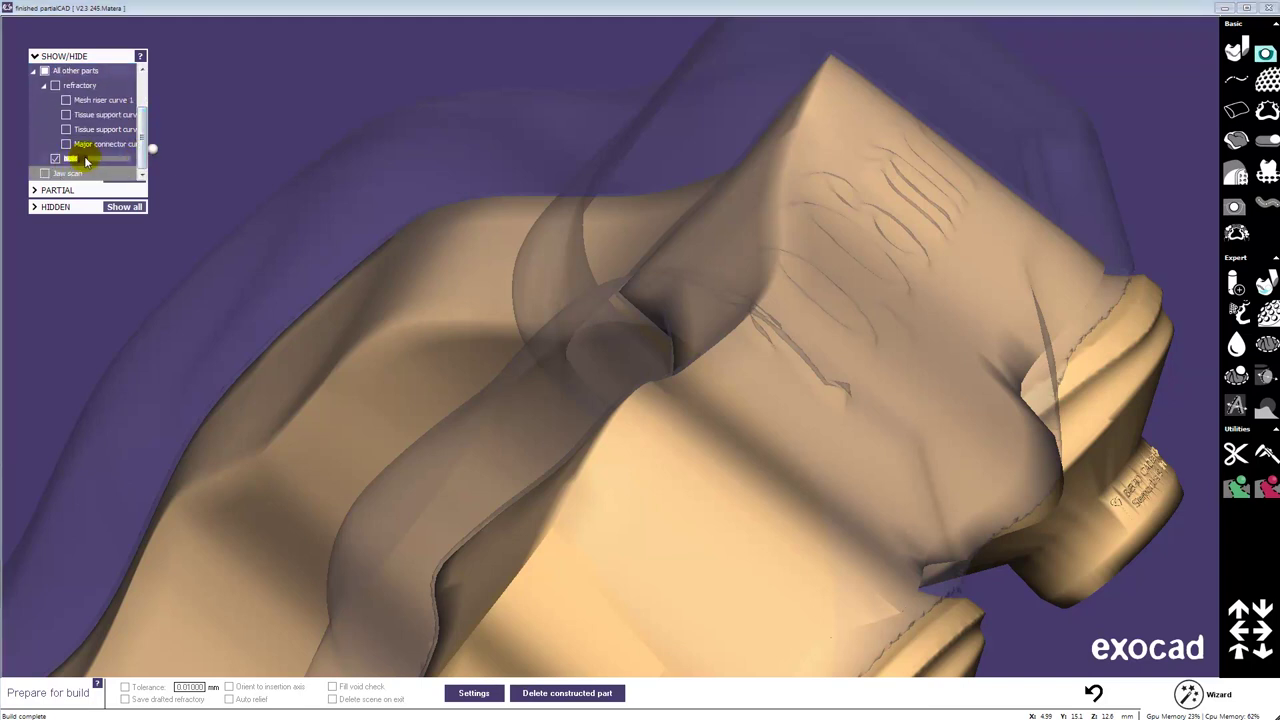
{"action": "left_click_drag", "start_coordinate": [85, 162], "coordinate": [92, 162]}
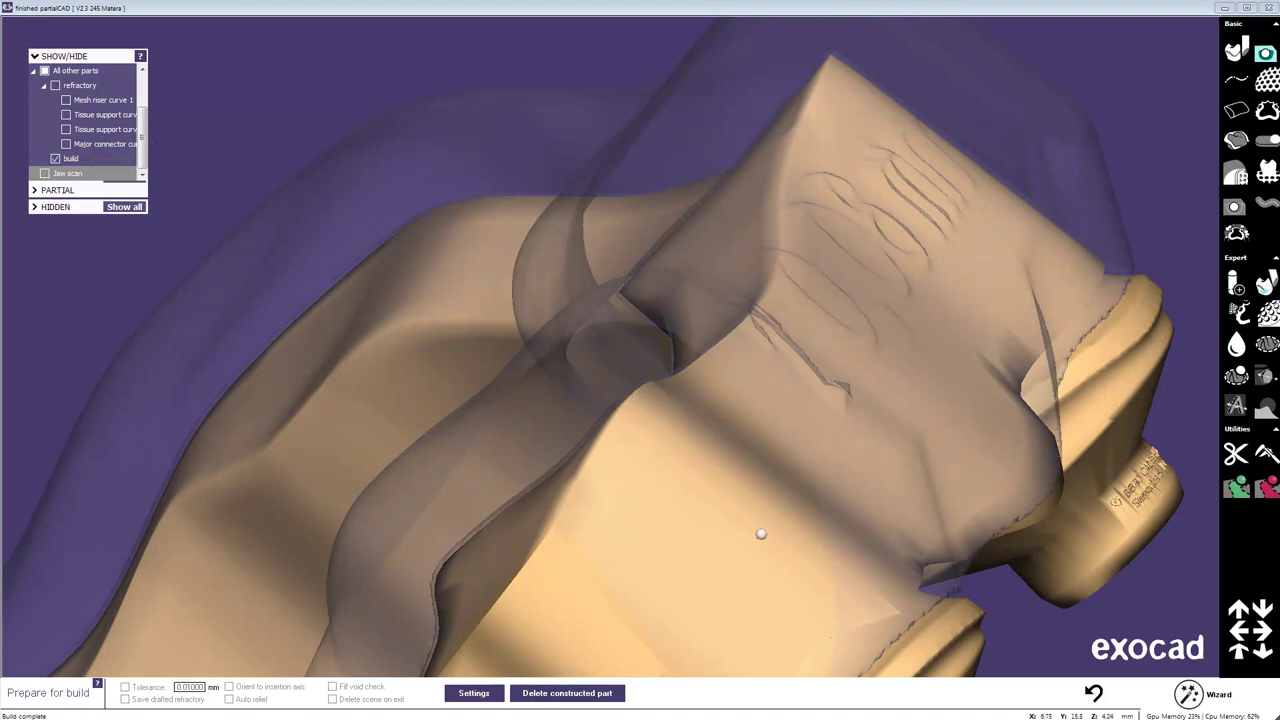
{"action": "scroll", "coordinate": [743, 511], "scroll_direction": "up", "scroll_amount": 5}
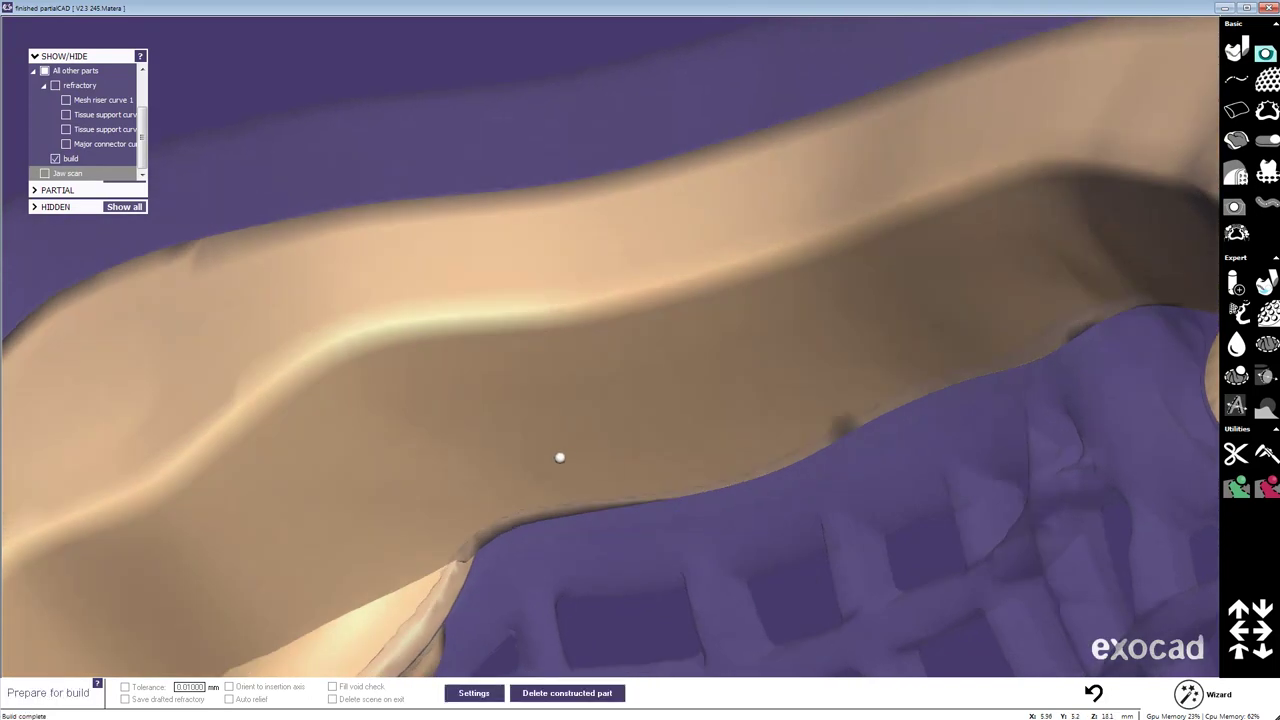
{"action": "scroll", "coordinate": [560, 457], "scroll_direction": "down", "scroll_amount": 5}
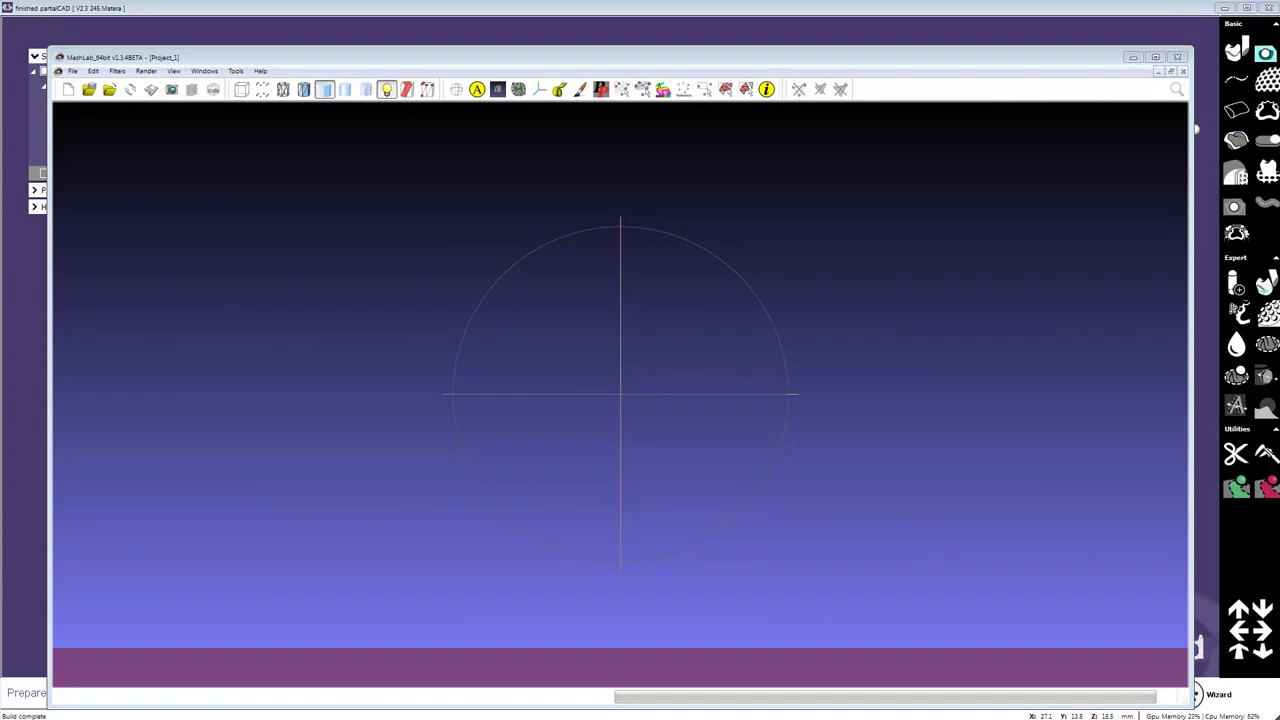
Load bar_cad.stl and partialframework_cad.stl into MeshLab, accepting post-open processing for each
{"action": "left_click_drag", "start_coordinate": [790, 257], "coordinate": [703, 311]}
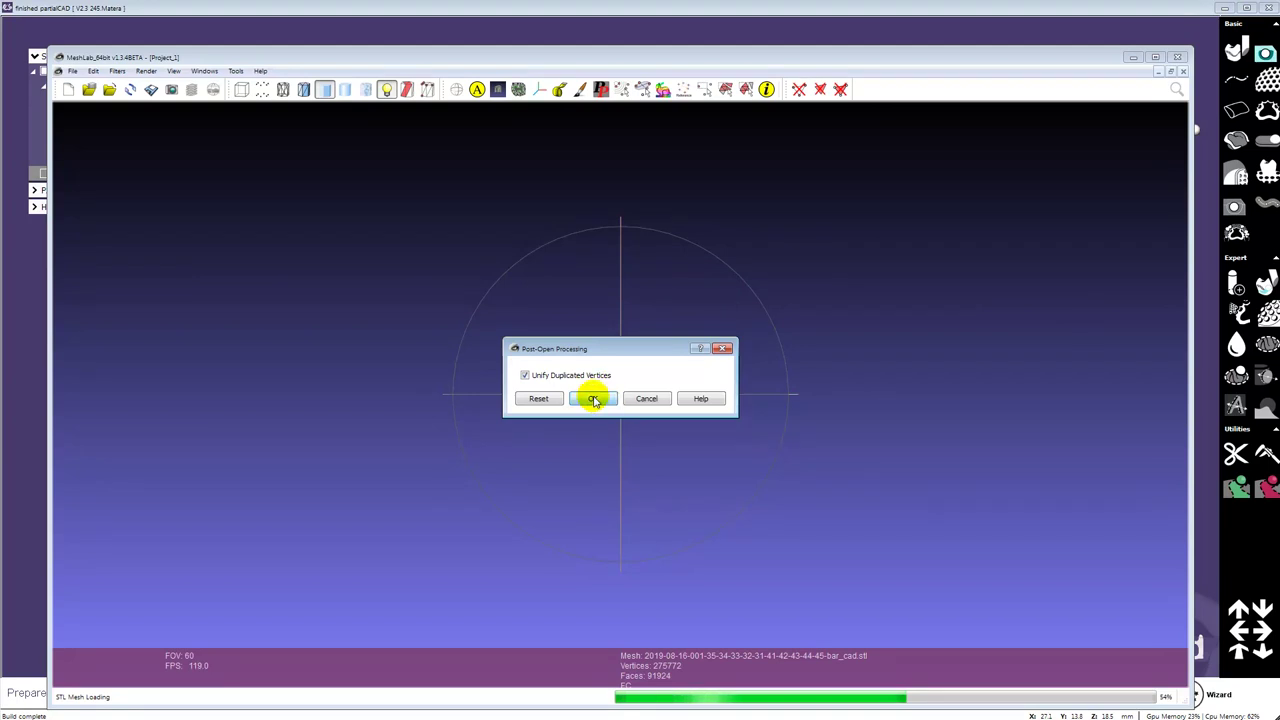
{"action": "left_click", "coordinate": [590, 396]}
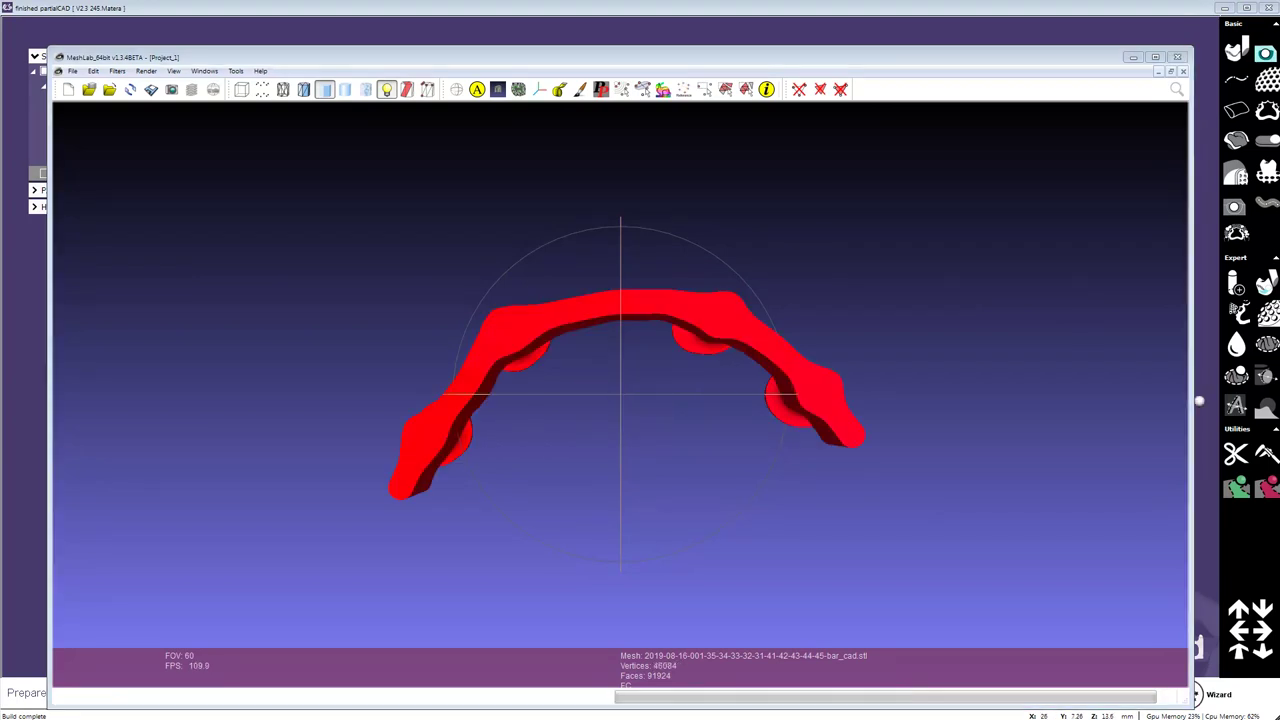
{"action": "left_click_drag", "start_coordinate": [1199, 401], "coordinate": [812, 293]}
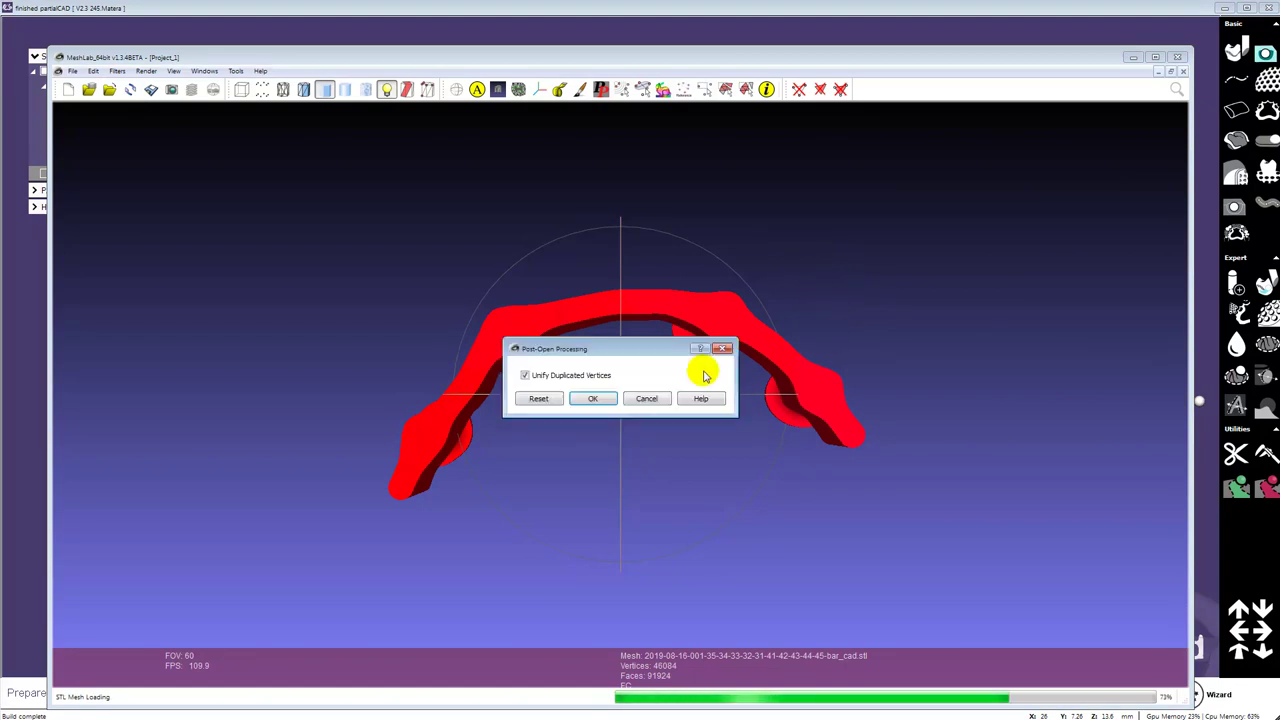
{"action": "left_click", "coordinate": [593, 399]}
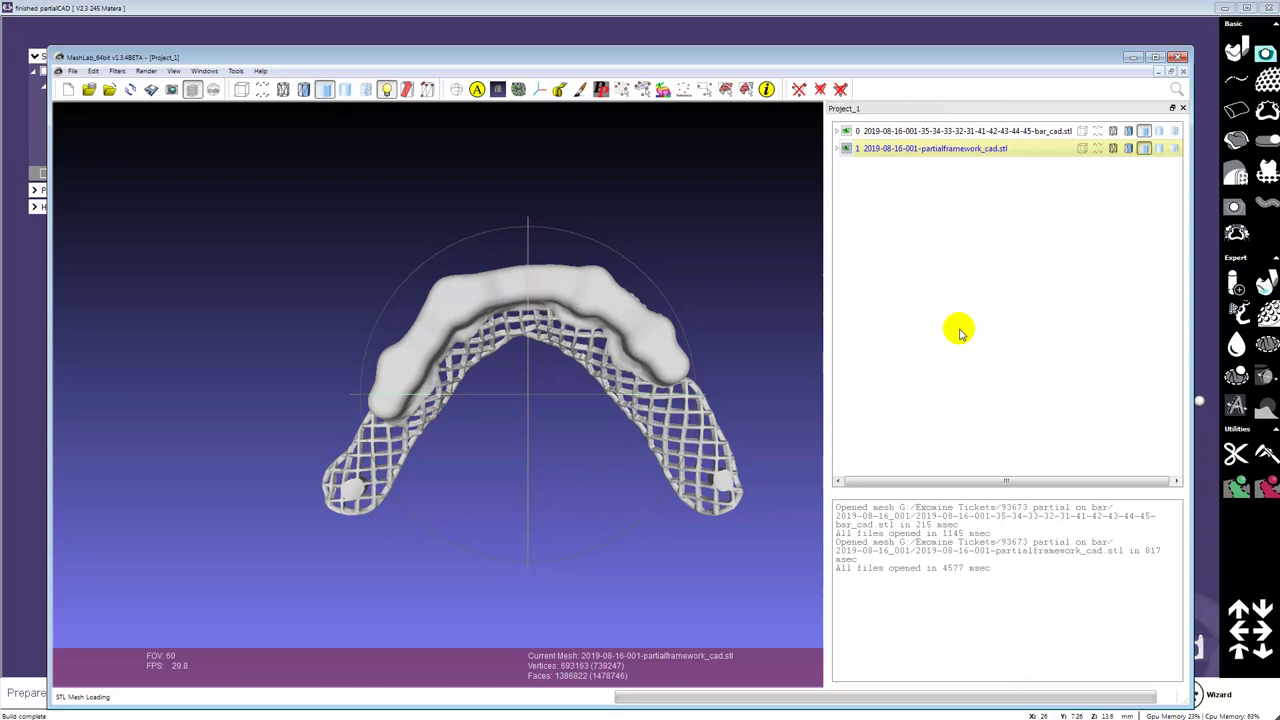
Add a per-vertex Quality attribute with function q to the framework layer
{"action": "right_click", "coordinate": [924, 150]}
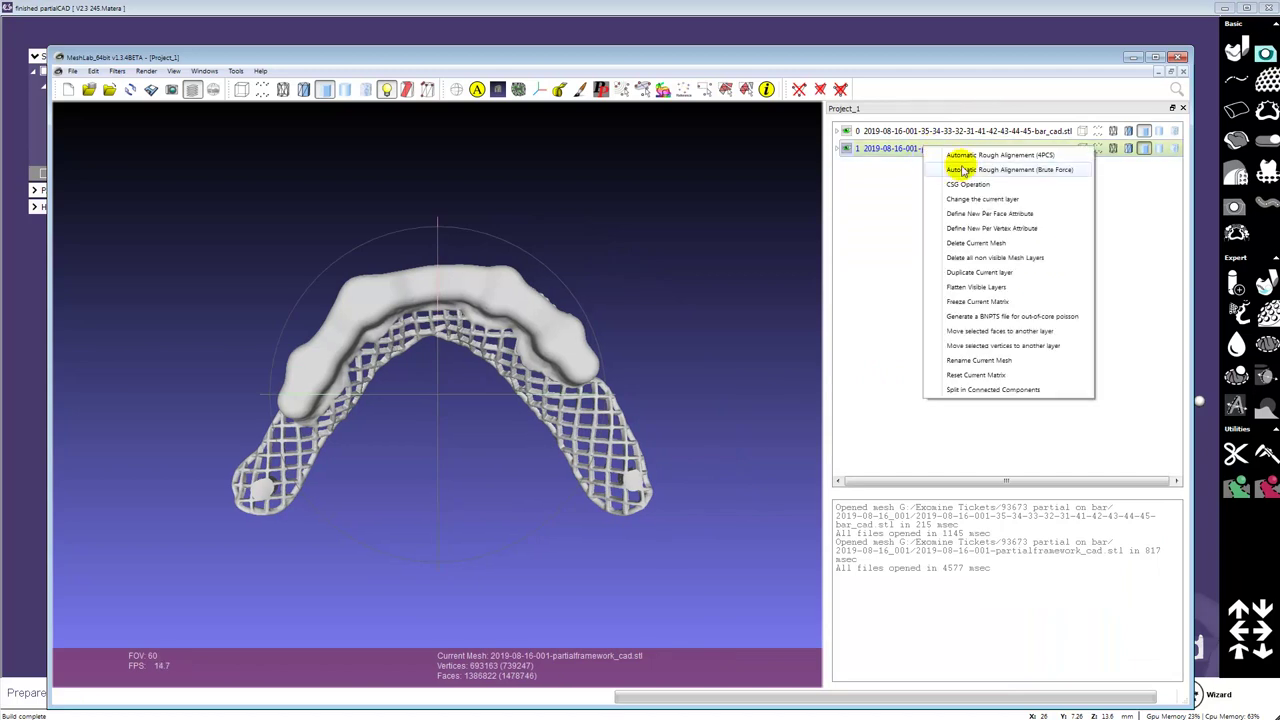
{"action": "left_click", "coordinate": [1031, 229]}
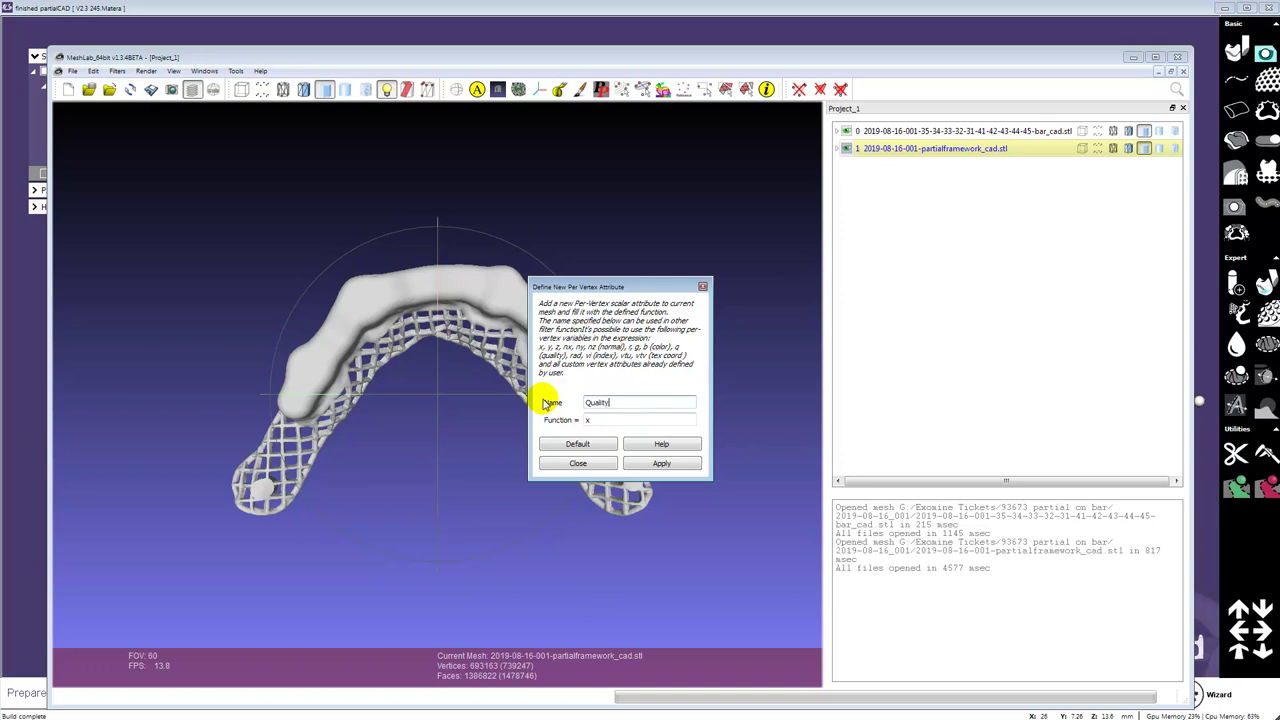
{"action": "type", "text": "Quality"}
{"action": "key", "text": "Tab"}
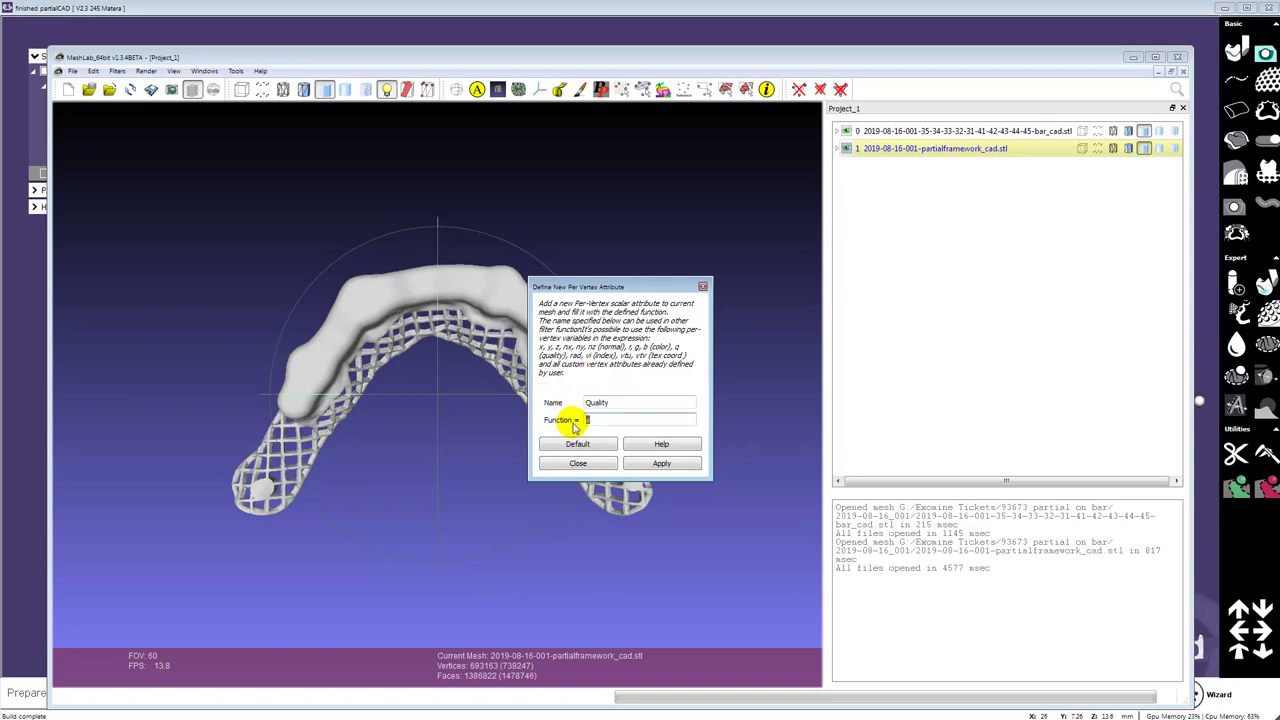
{"action": "type", "text": "q"}
{"action": "left_click", "coordinate": [670, 463]}
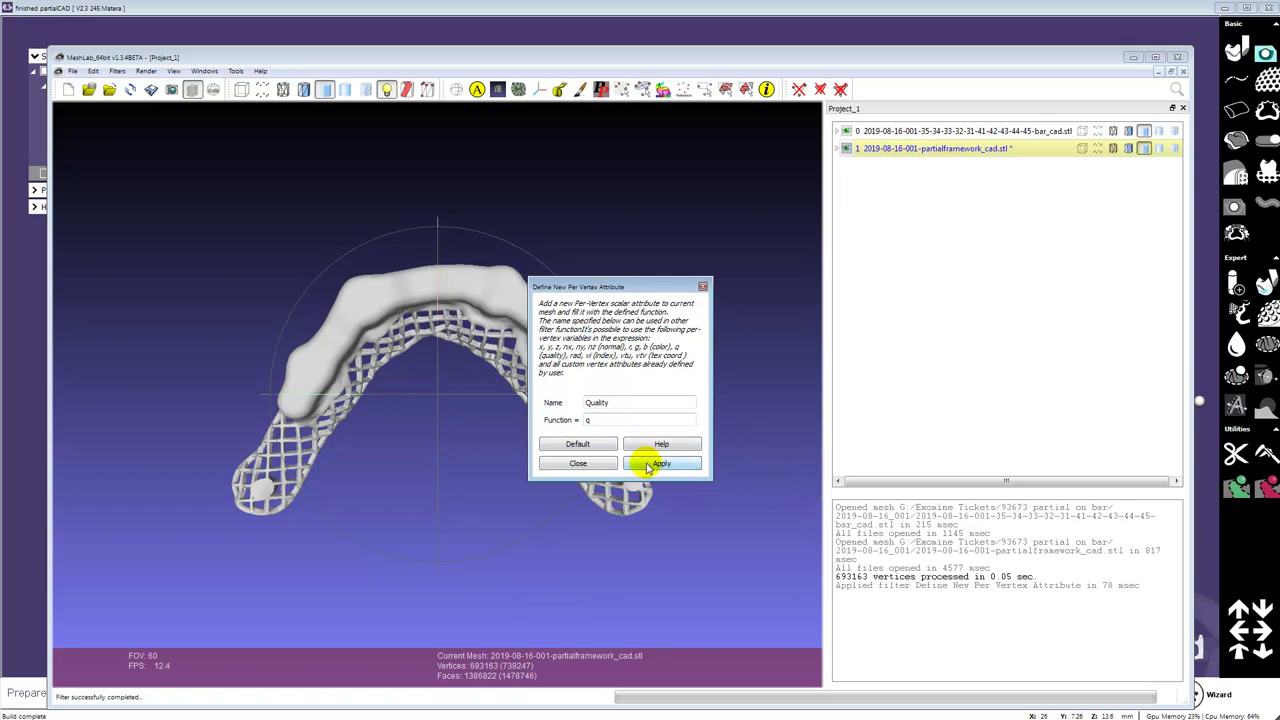
{"action": "left_click", "coordinate": [577, 463]}
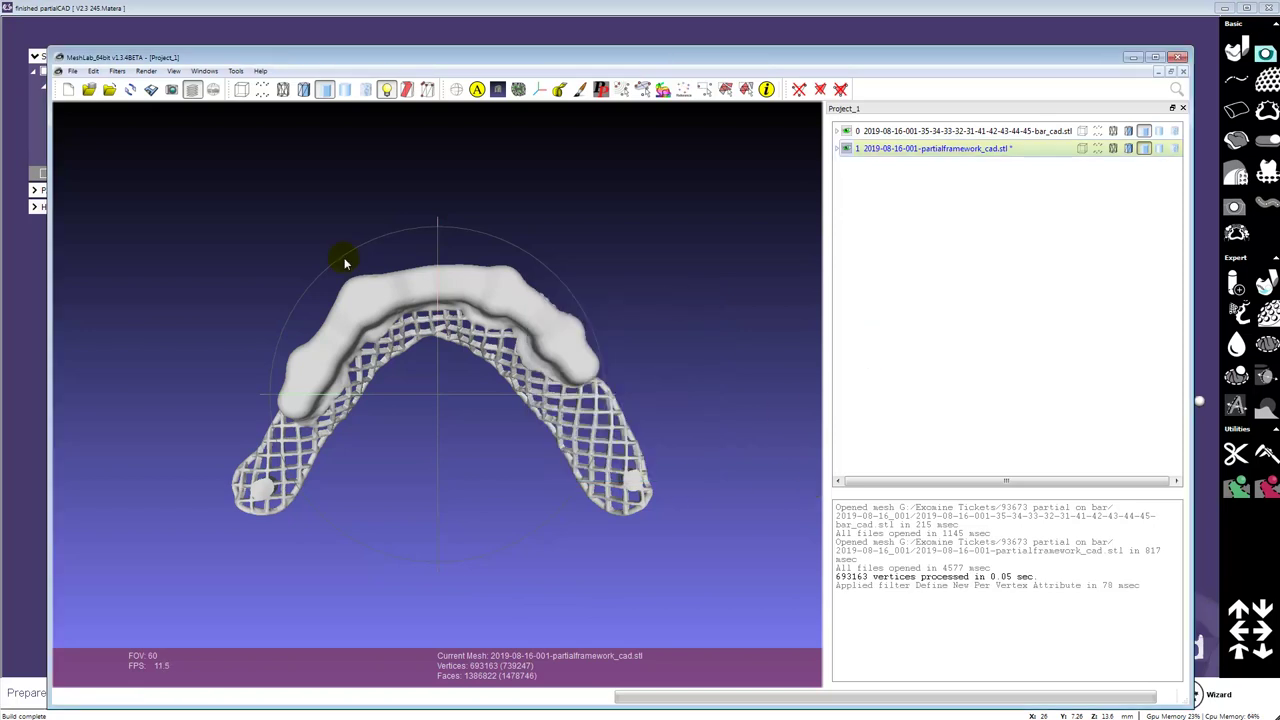
Run Hausdorff Distance with Max Distance 0.1, then make the framework the current layer
{"action": "left_click", "coordinate": [117, 73]}
{"action": "mouse_move", "coordinate": [234, 311]}
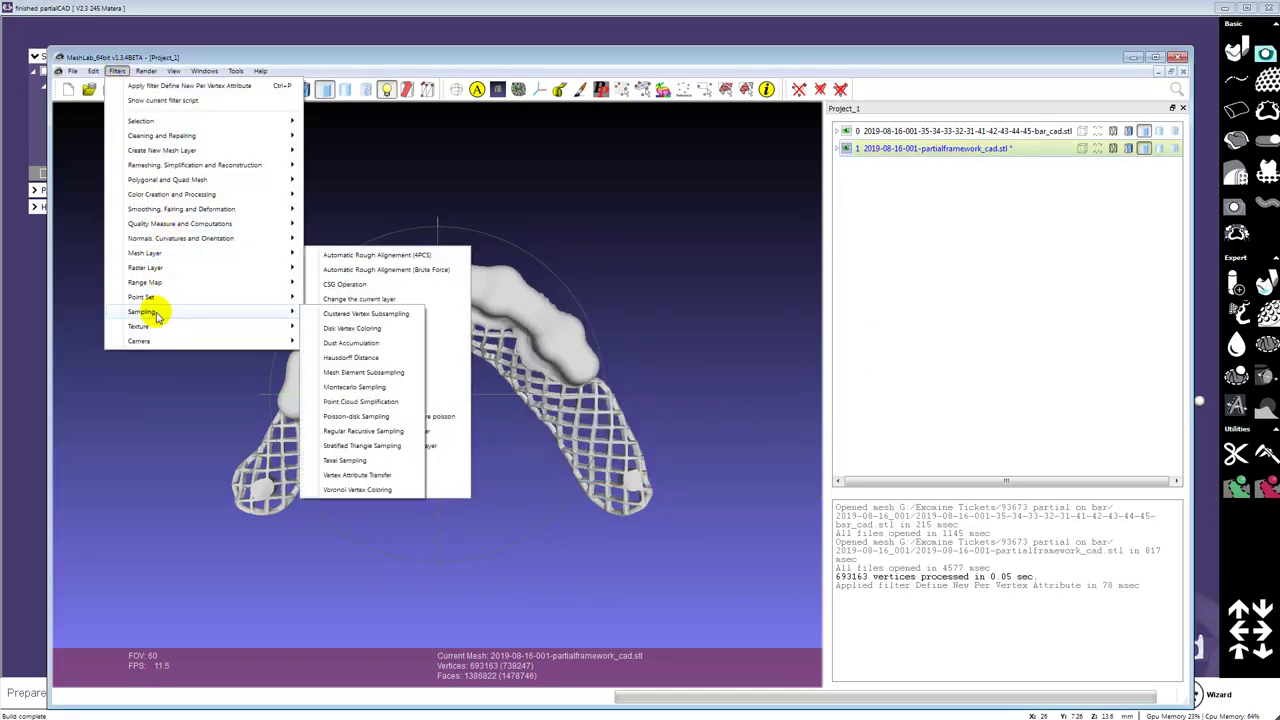
{"action": "left_click", "coordinate": [366, 358]}
{"action": "double_click", "coordinate": [612, 448]}
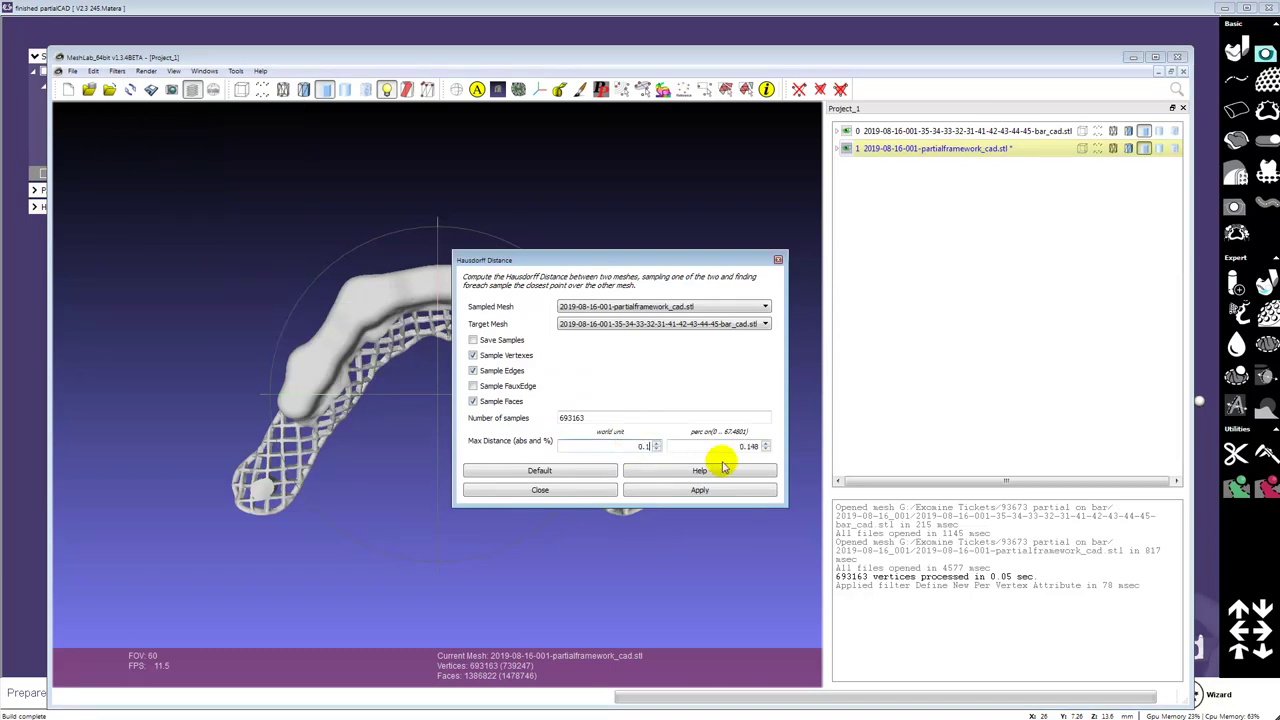
{"action": "left_click", "coordinate": [692, 491]}
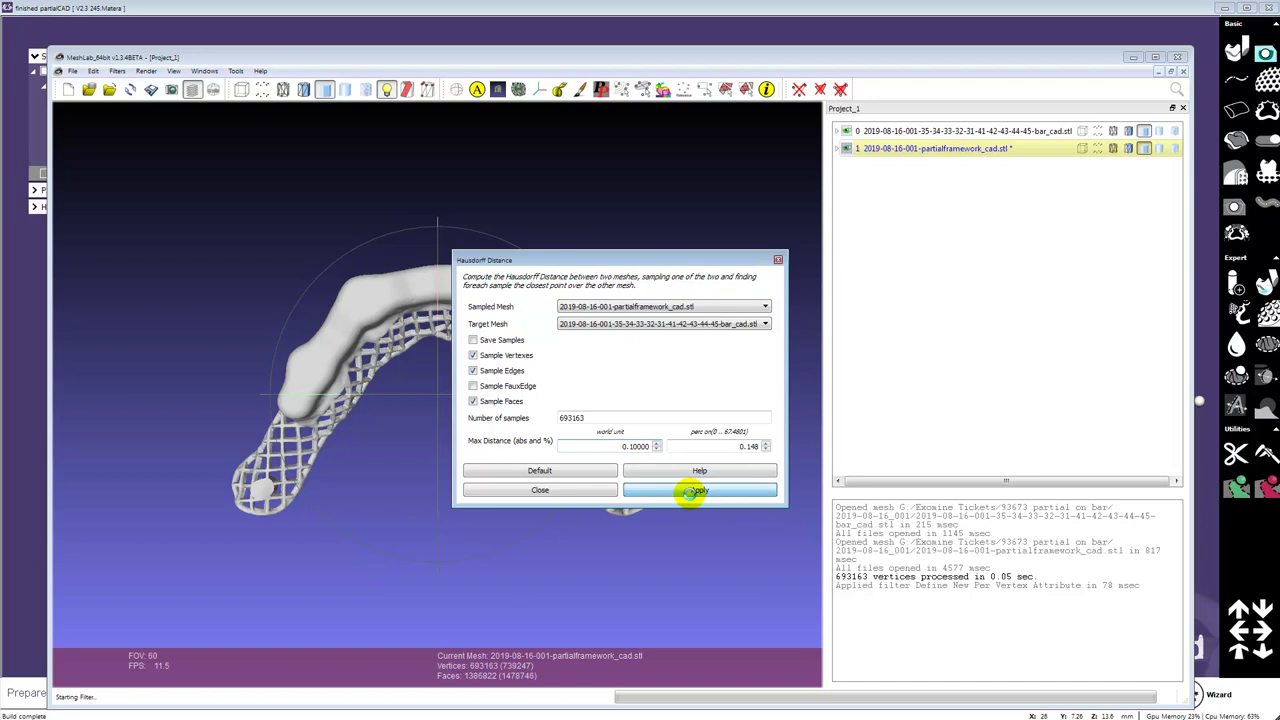
{"action": "left_click", "coordinate": [580, 490]}
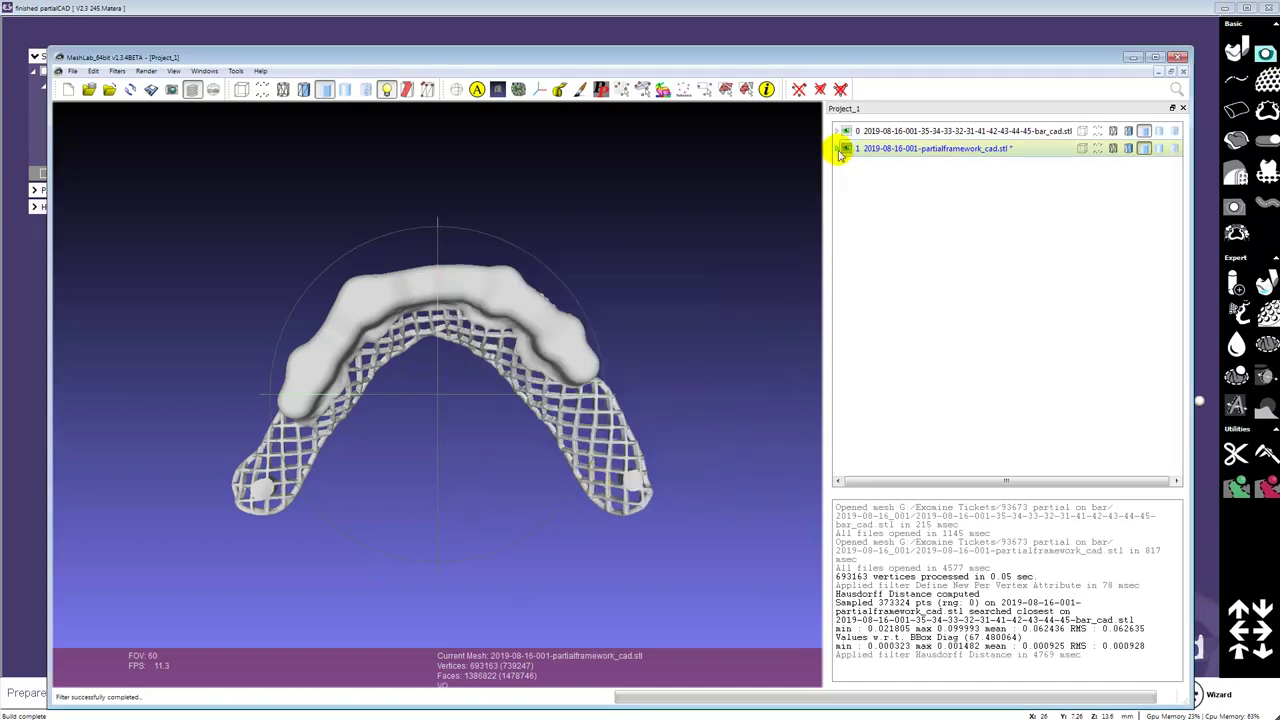
{"action": "left_click", "coordinate": [845, 132]}
{"action": "left_click", "coordinate": [850, 148]}
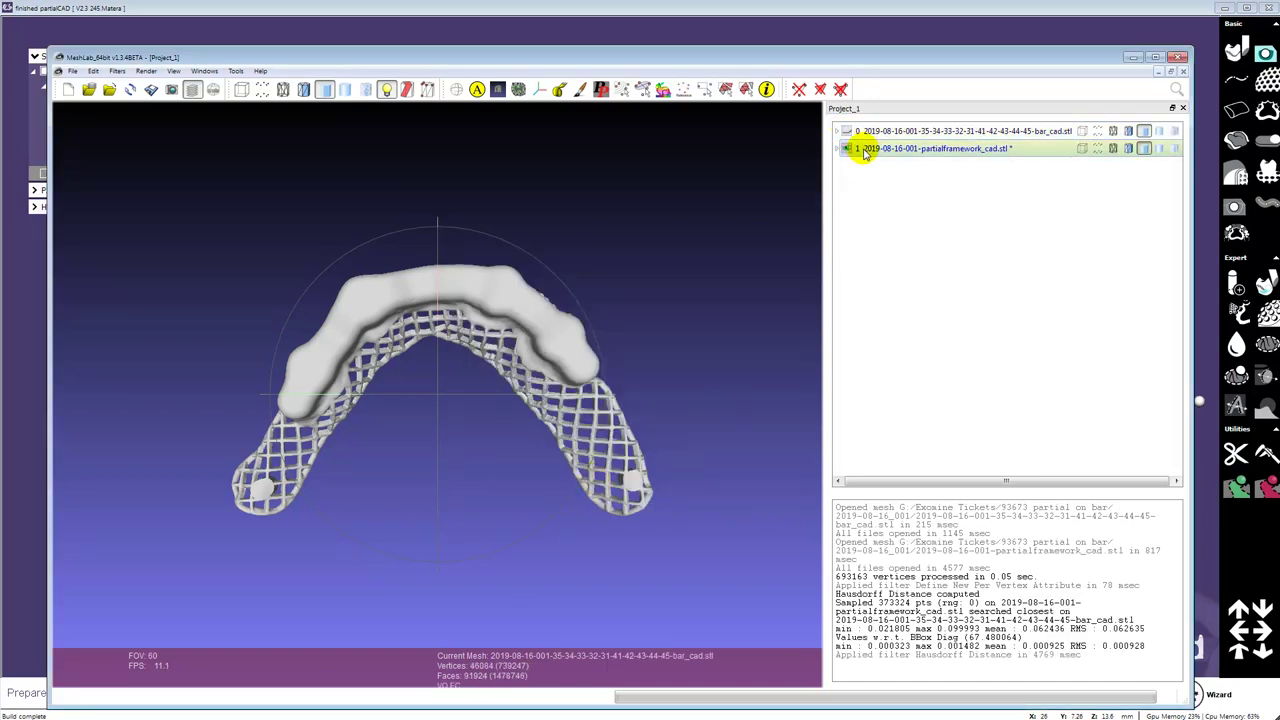
In Quality Mapper, set the range minimum to 0, apply, and move the midpoint to about 0.063
{"action": "left_click", "coordinate": [664, 89]}
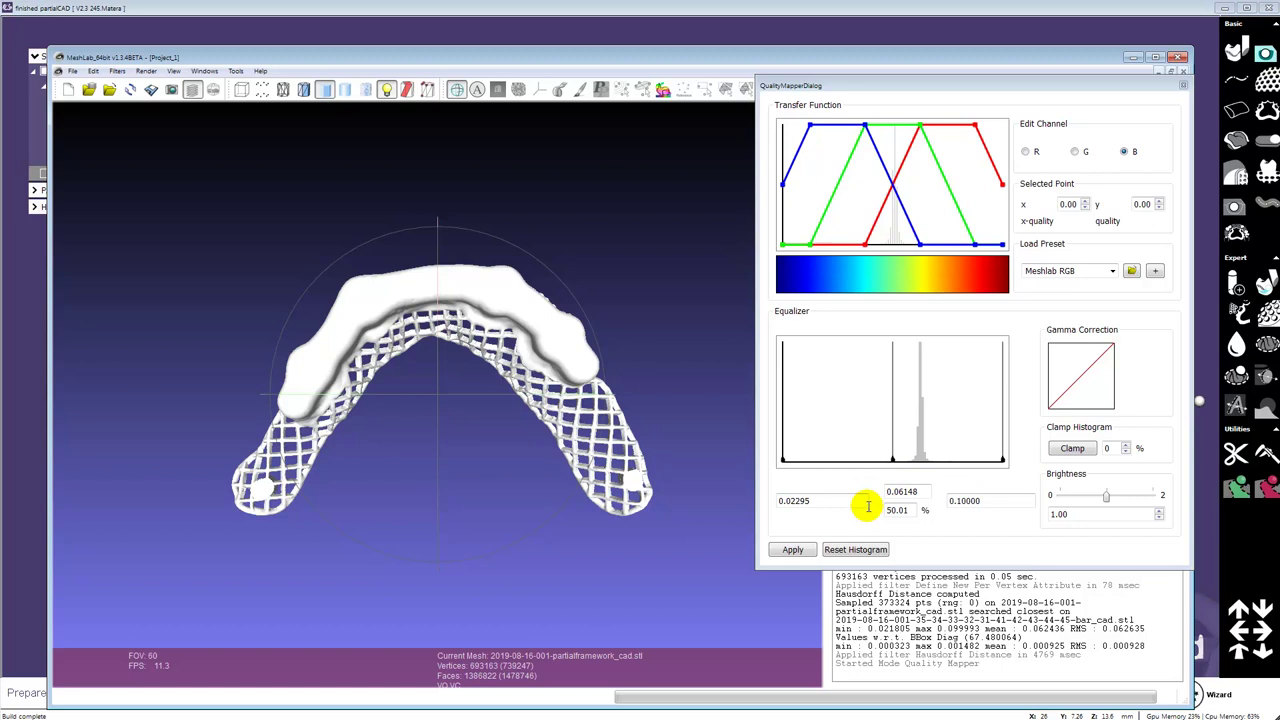
{"action": "left_click_drag", "start_coordinate": [864, 500], "coordinate": [788, 500]}
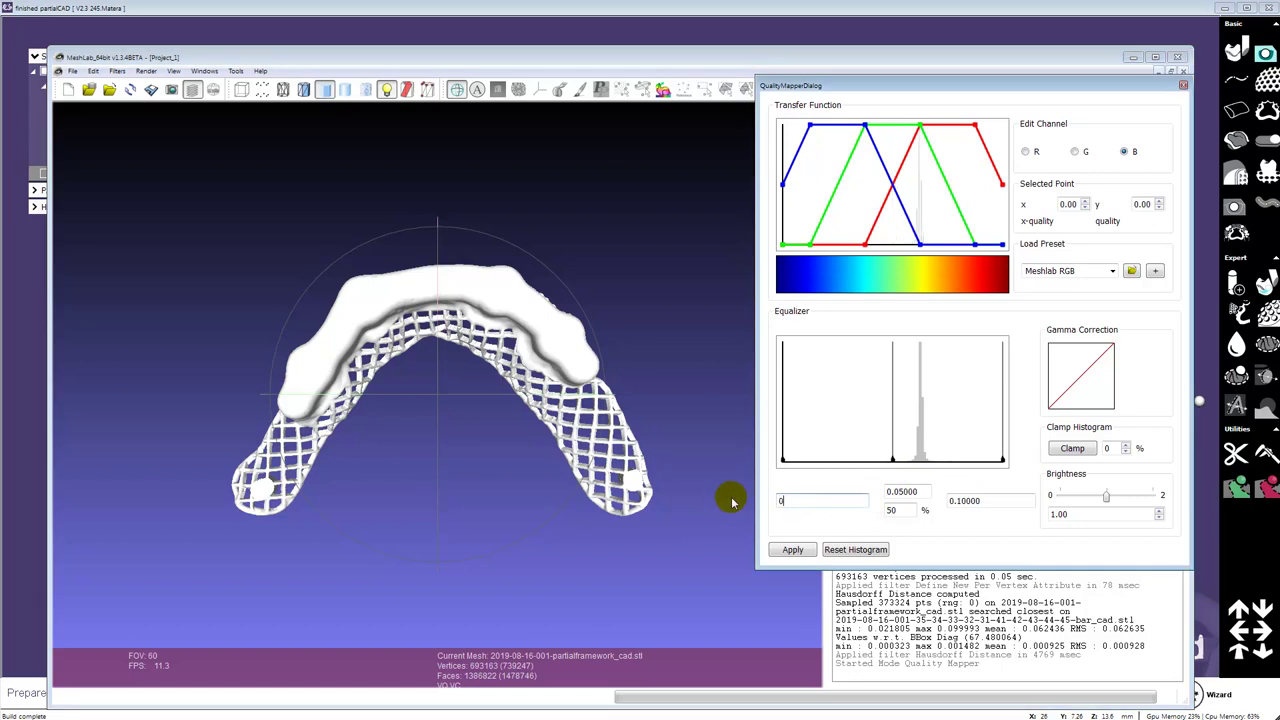
{"action": "type", "text": "00000"}
{"action": "left_click", "coordinate": [788, 549]}
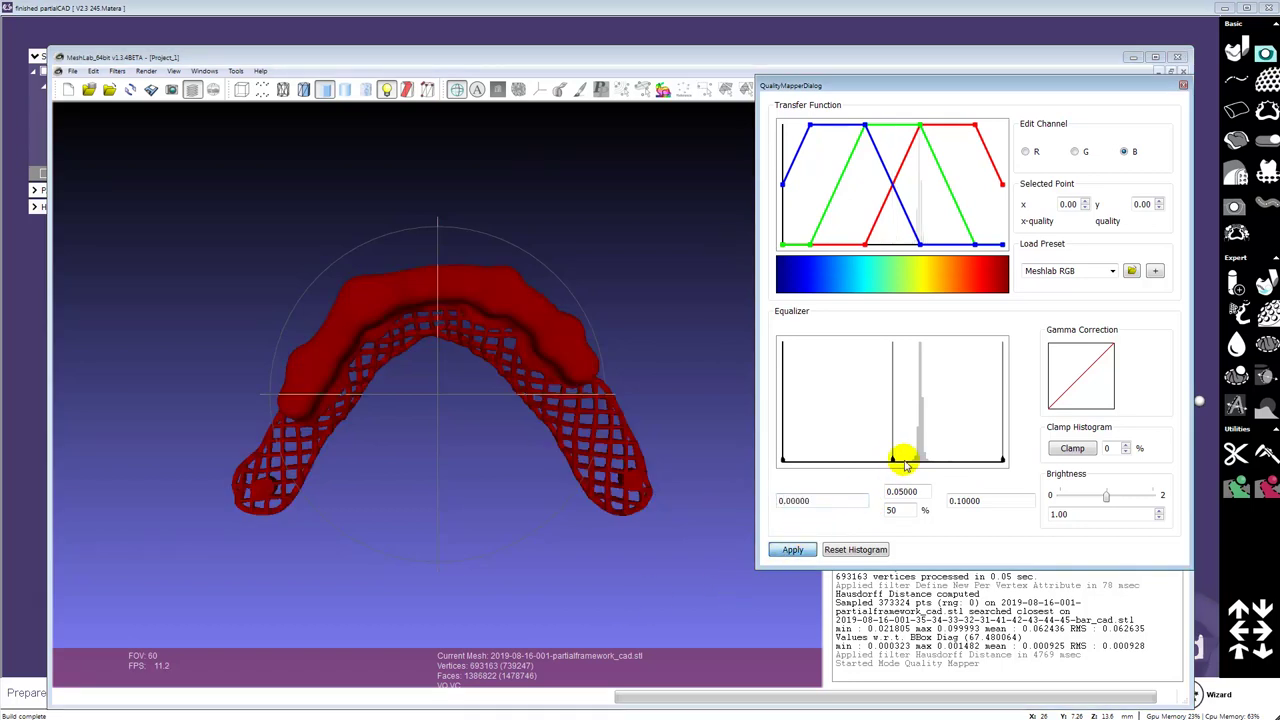
{"action": "left_click_drag", "start_coordinate": [891, 458], "coordinate": [919, 461]}
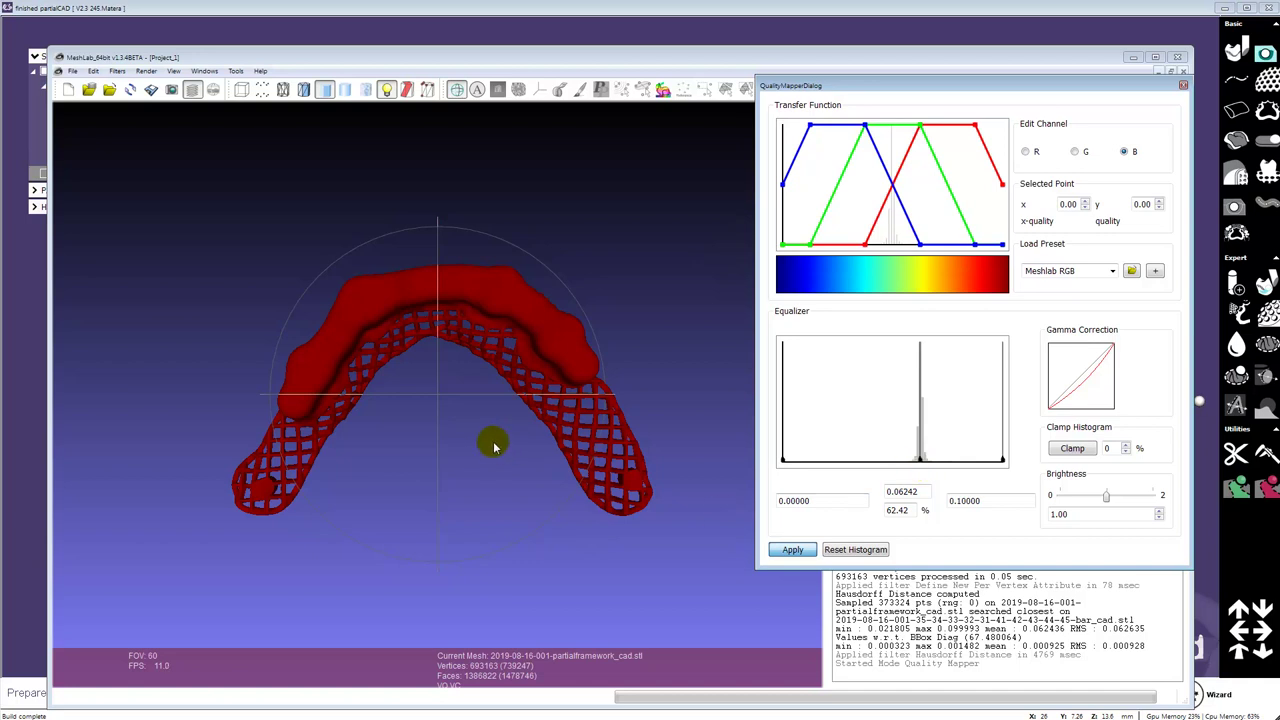
Rotate the model to see the colour-mapped inner surface and the whole framework
{"action": "left_click_drag", "start_coordinate": [351, 386], "coordinate": [484, 346]}
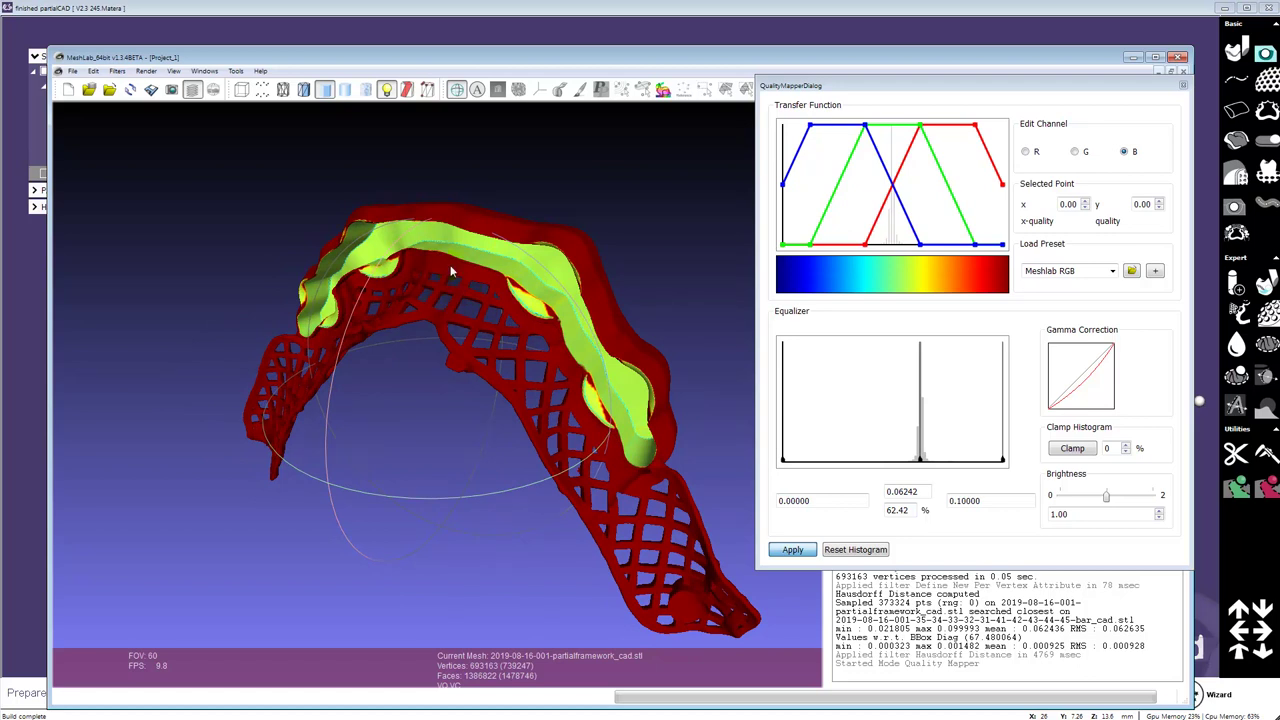
{"action": "left_click_drag", "start_coordinate": [451, 270], "coordinate": [472, 349]}
{"action": "scroll", "coordinate": [472, 349], "scroll_direction": "down", "scroll_amount": 3}
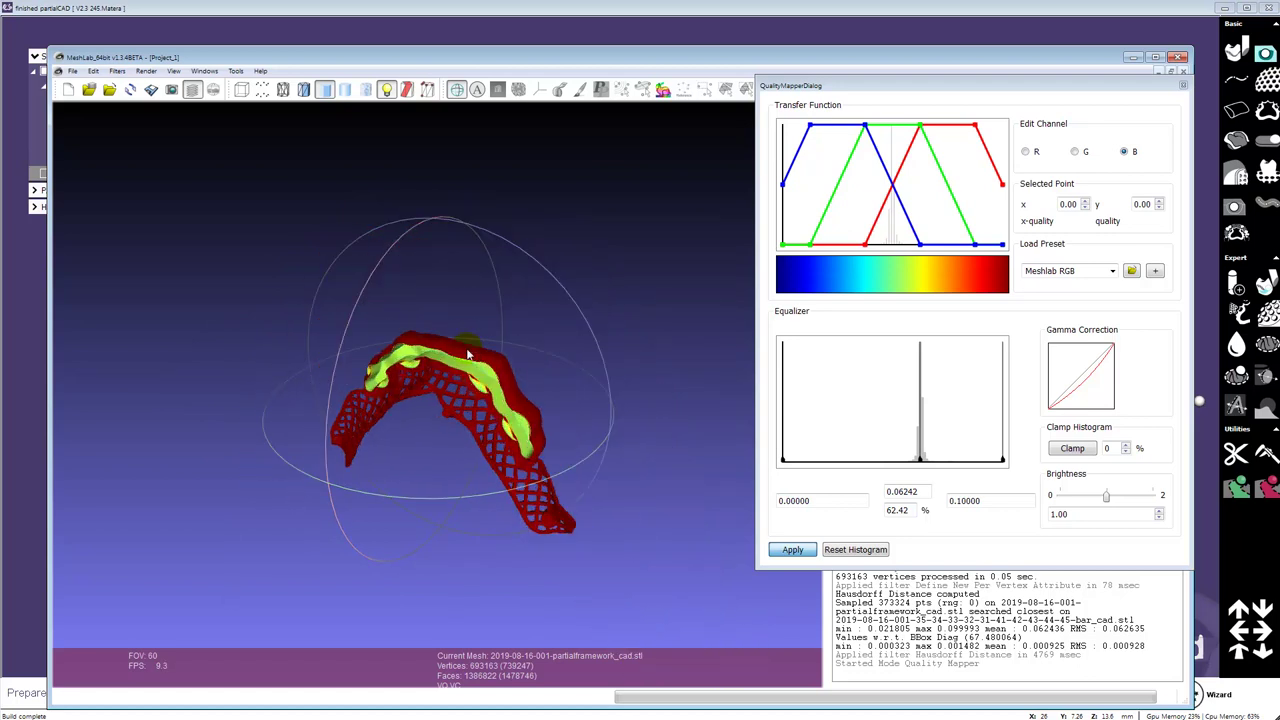
Zoom in close on the green relief band of the colour-mapped framework along the bar
{"action": "scroll", "coordinate": [467, 354], "scroll_direction": "up", "scroll_amount": 5}
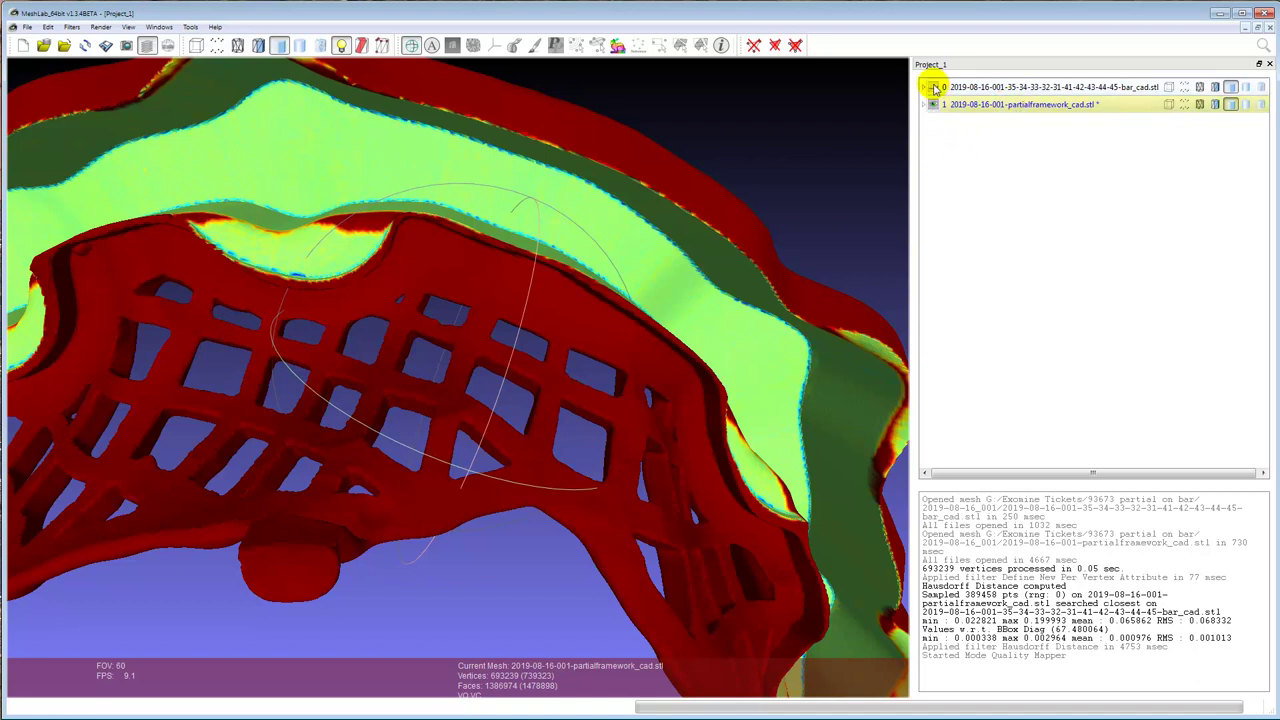
Leave Quality Mapper and show the bar_cad layer while hiding partialframework
{"action": "left_click", "coordinate": [614, 45]}
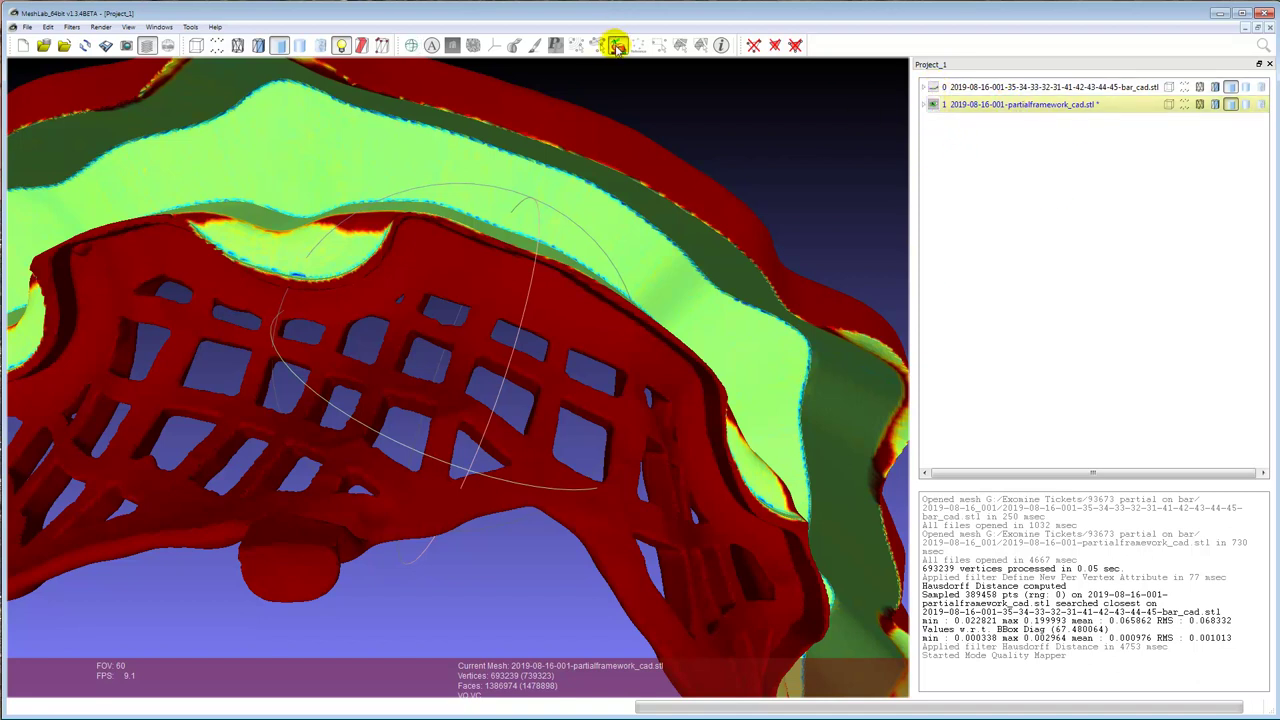
{"action": "left_click", "coordinate": [933, 87]}
{"action": "left_click", "coordinate": [933, 104]}
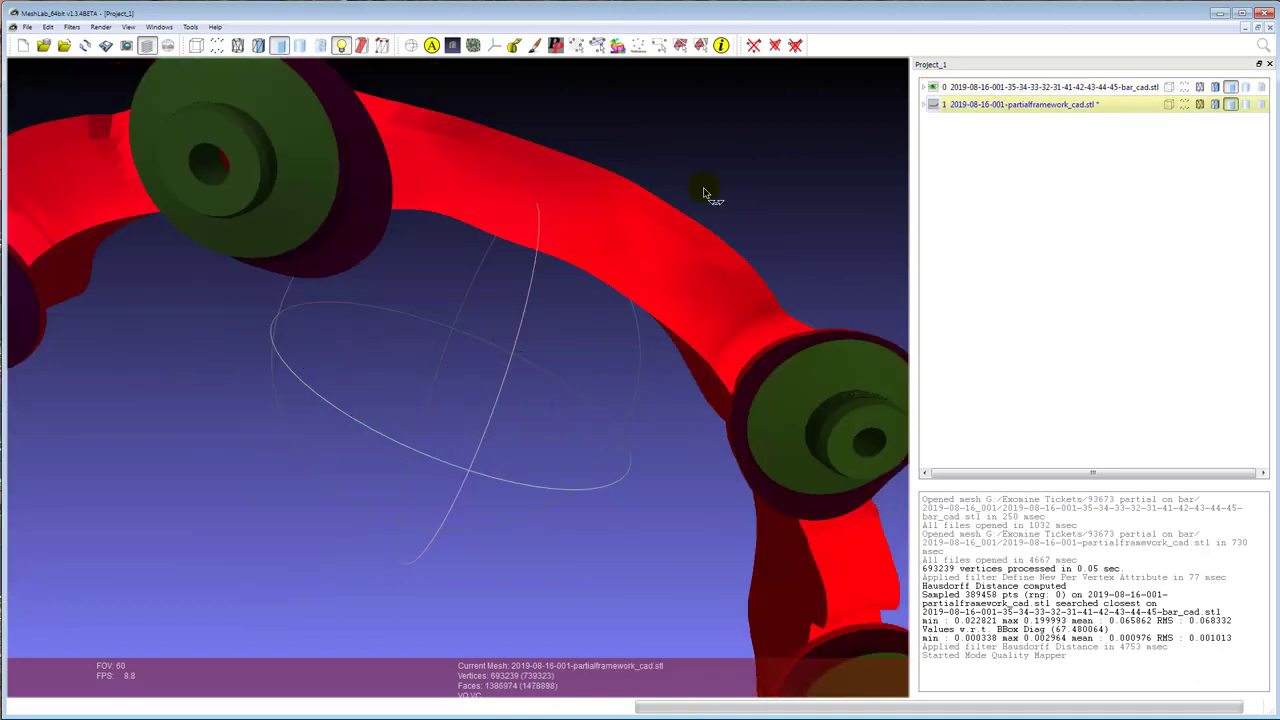
Rotate and zoom the bar through side and overhead views to an oblique view
{"action": "left_click_drag", "start_coordinate": [706, 191], "coordinate": [527, 436]}
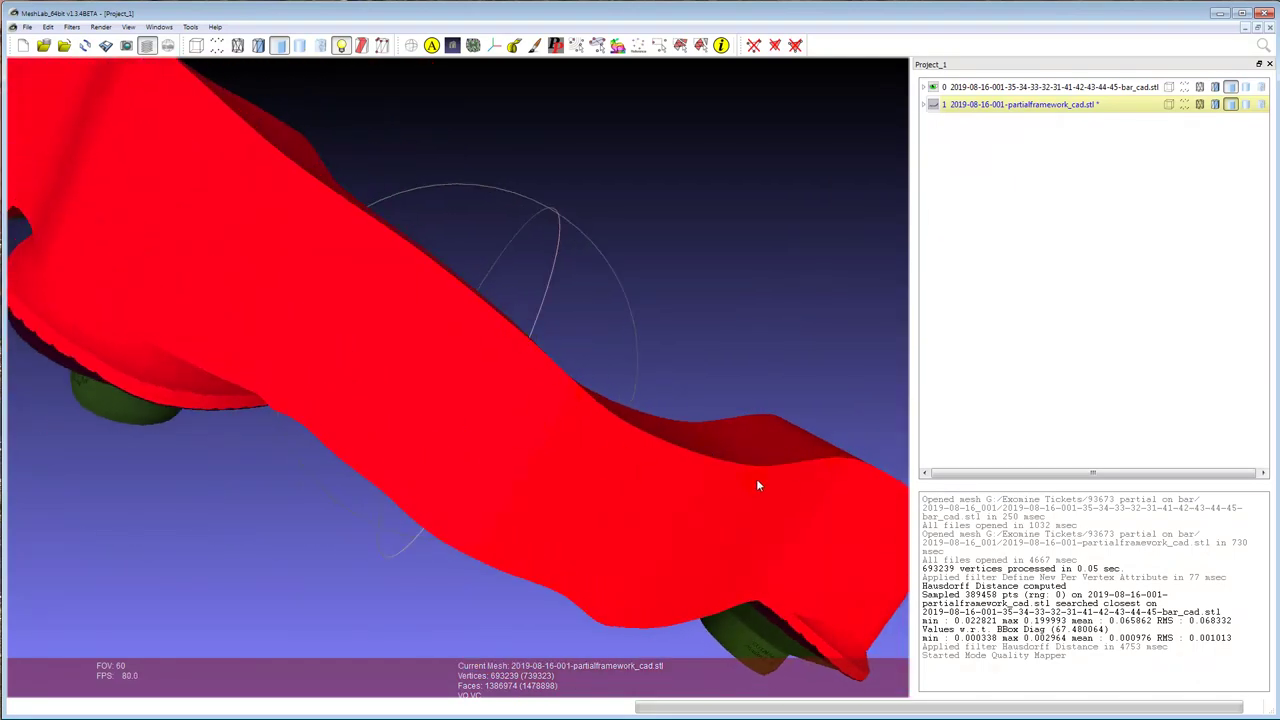
{"action": "left_click_drag", "start_coordinate": [757, 485], "coordinate": [649, 372]}
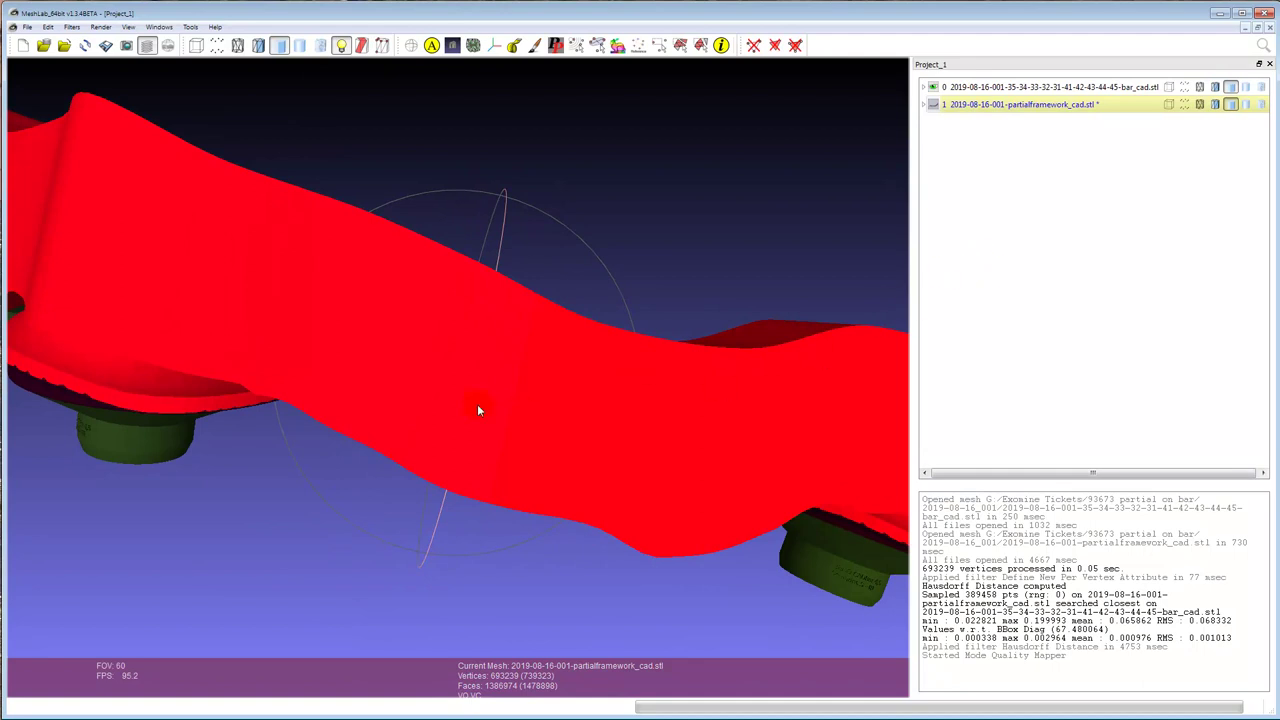
{"action": "left_click_drag", "start_coordinate": [480, 408], "coordinate": [420, 435]}
{"action": "scroll", "coordinate": [420, 433], "scroll_direction": "down", "scroll_amount": 6}
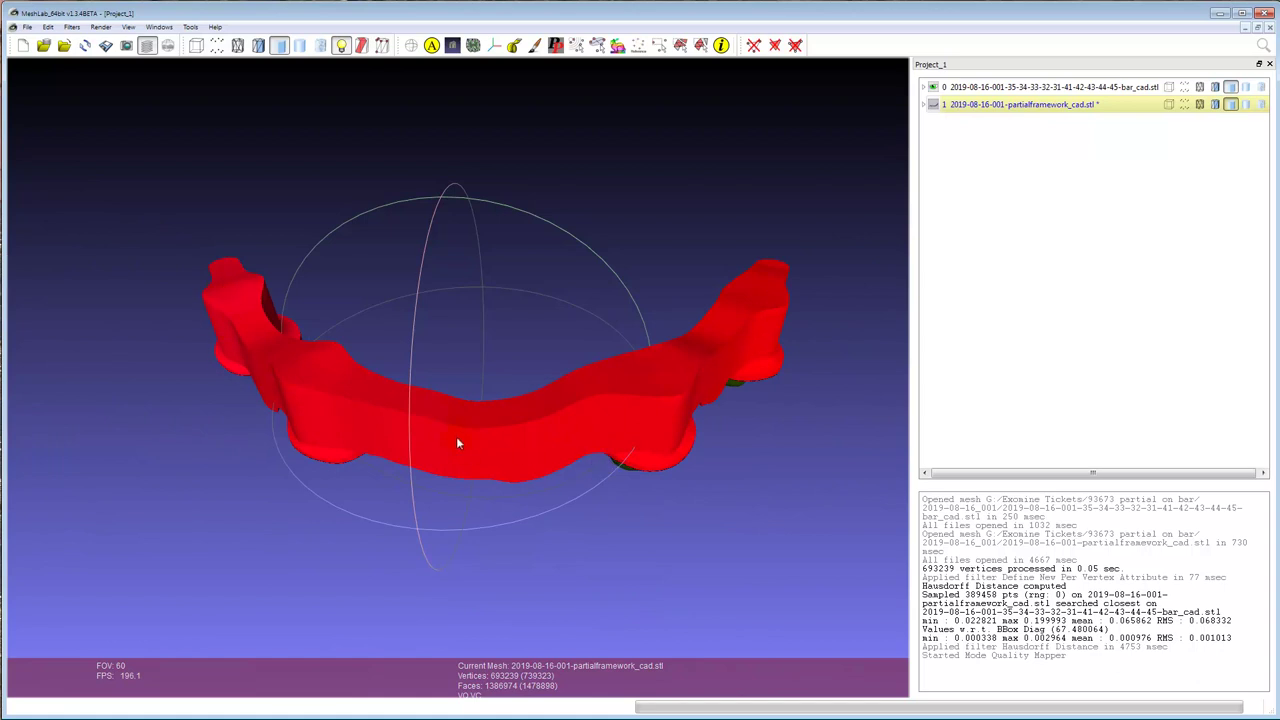
{"action": "left_click_drag", "start_coordinate": [457, 443], "coordinate": [599, 403]}
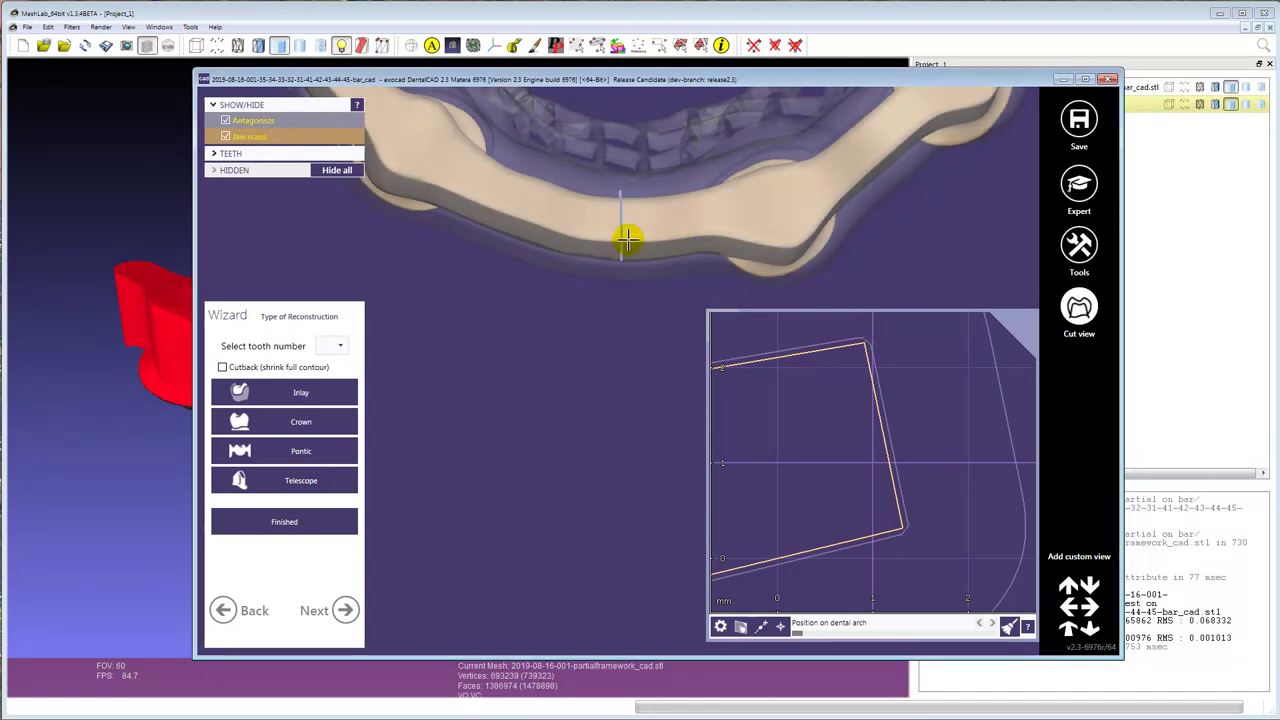
With the place-cut tool, cut through the middle of the front arch to show the framework profile
{"action": "left_click", "coordinate": [741, 627]}
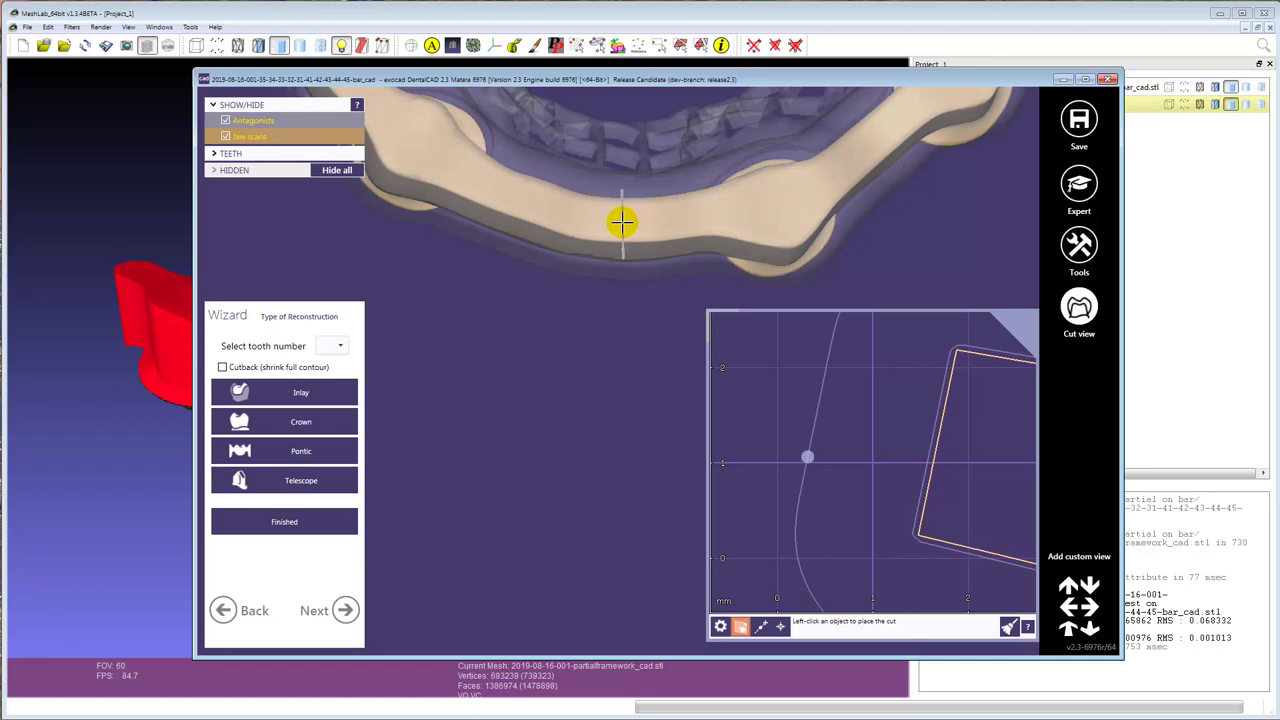
{"action": "left_click", "coordinate": [614, 223]}
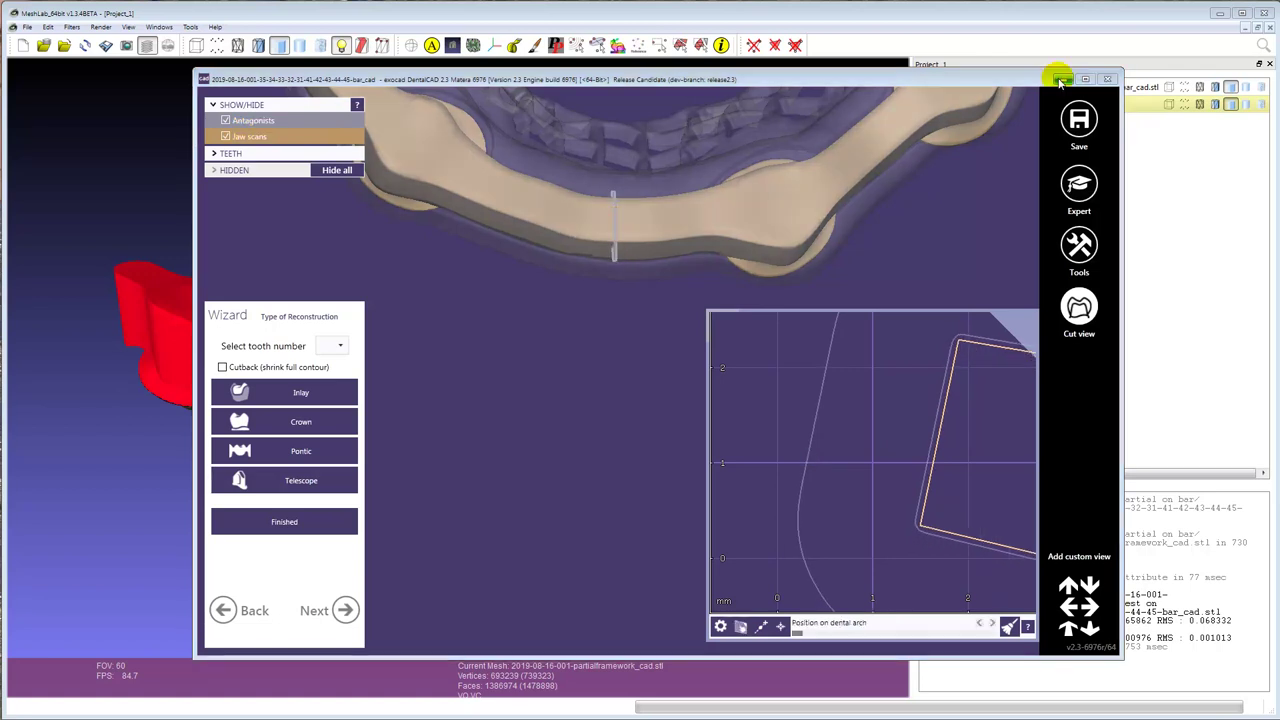
{"action": "left_click", "coordinate": [1061, 82]}
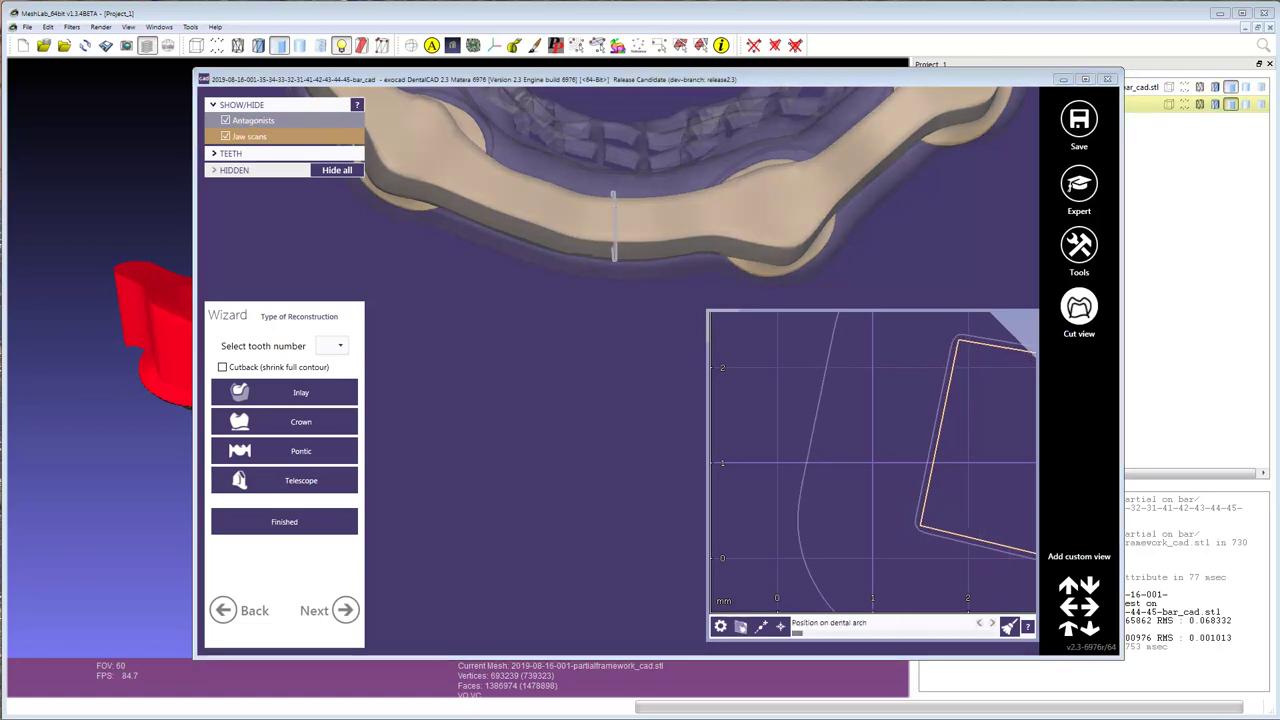